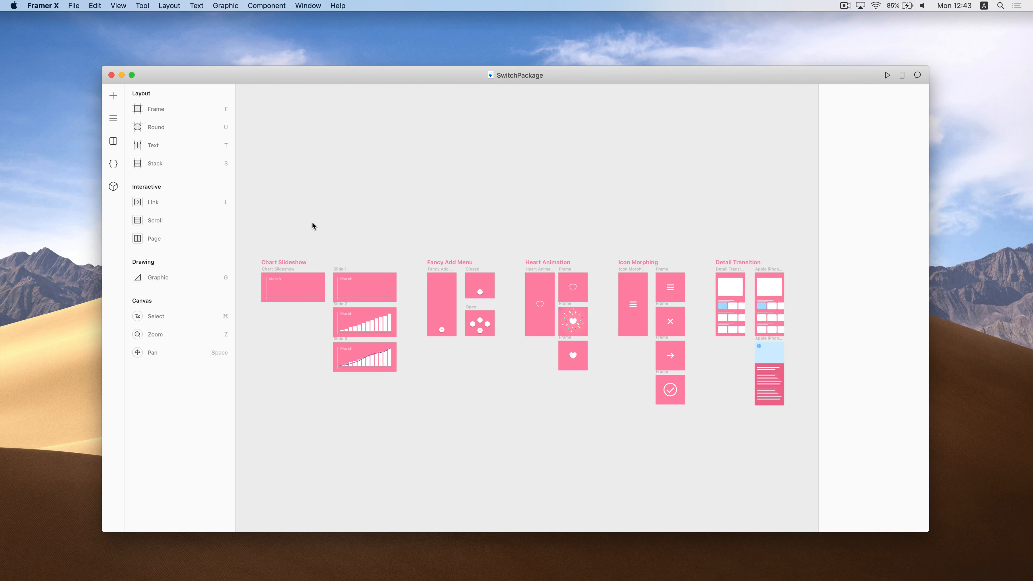
# Open the package browser at the Switch package's detail page
pyautogui.click(113, 187)
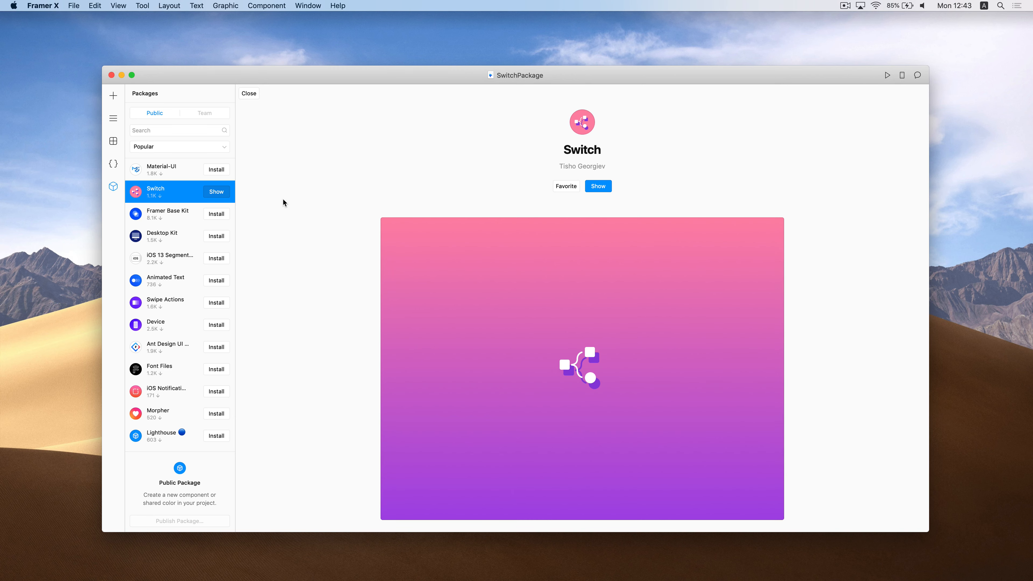
# Read through the Switch package page, then return to the canvas listing Switch and SwitchToStateAction
pyautogui.scroll(-5, 283, 200)
pyautogui.scroll(-3, 283, 199)
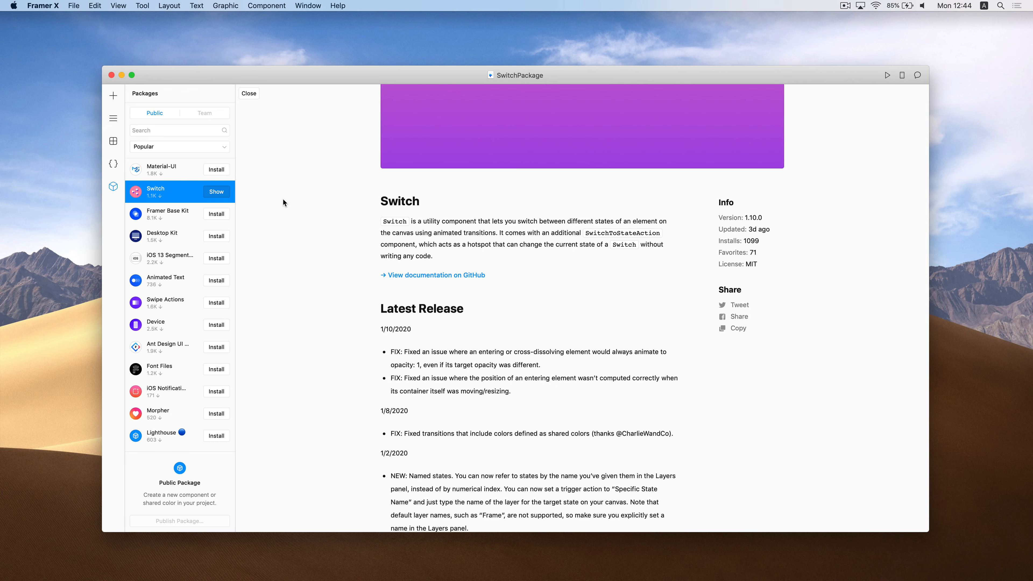
pyautogui.click(110, 143)
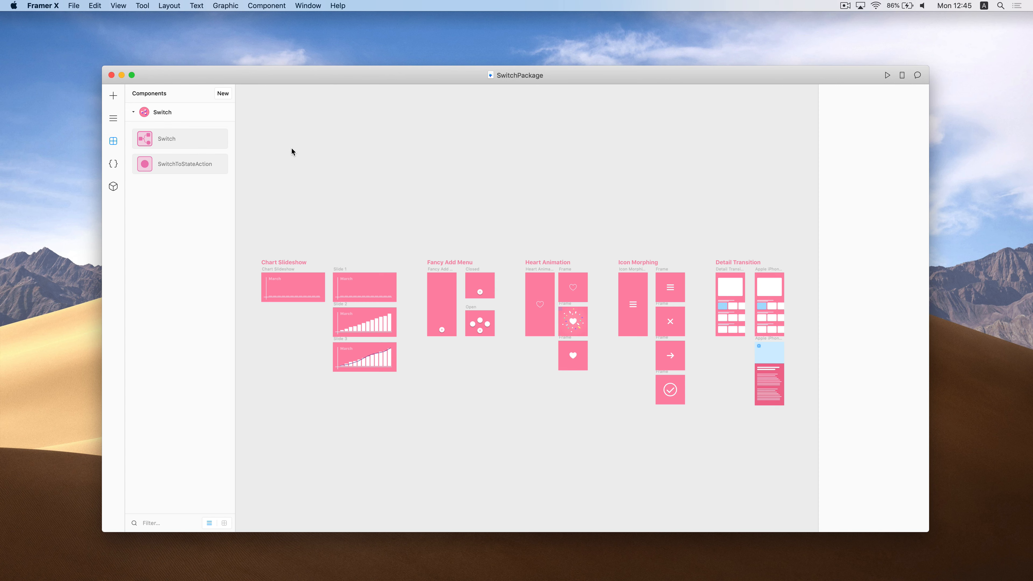
pyautogui.click(282, 270)
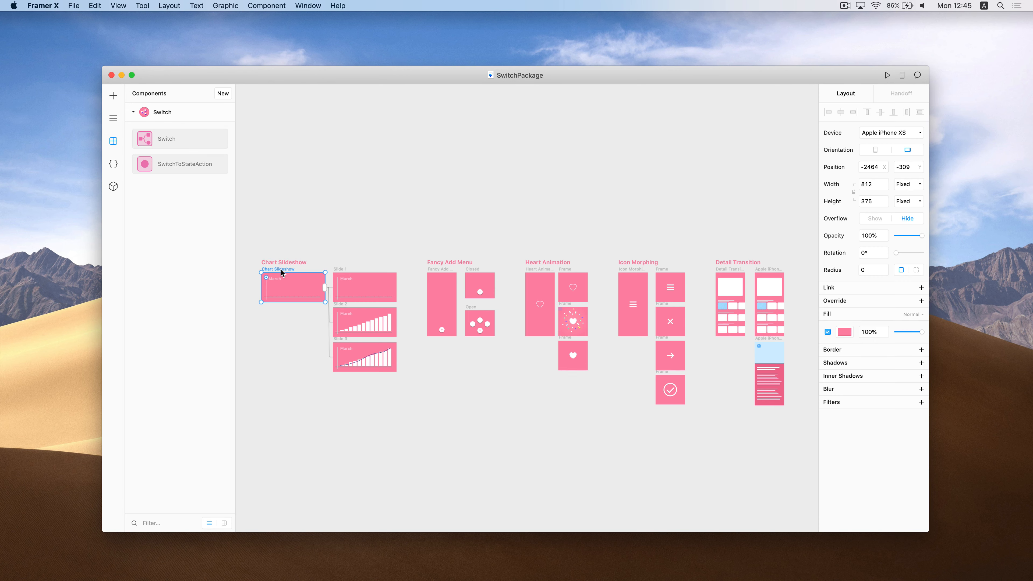
pyautogui.press('super+p')
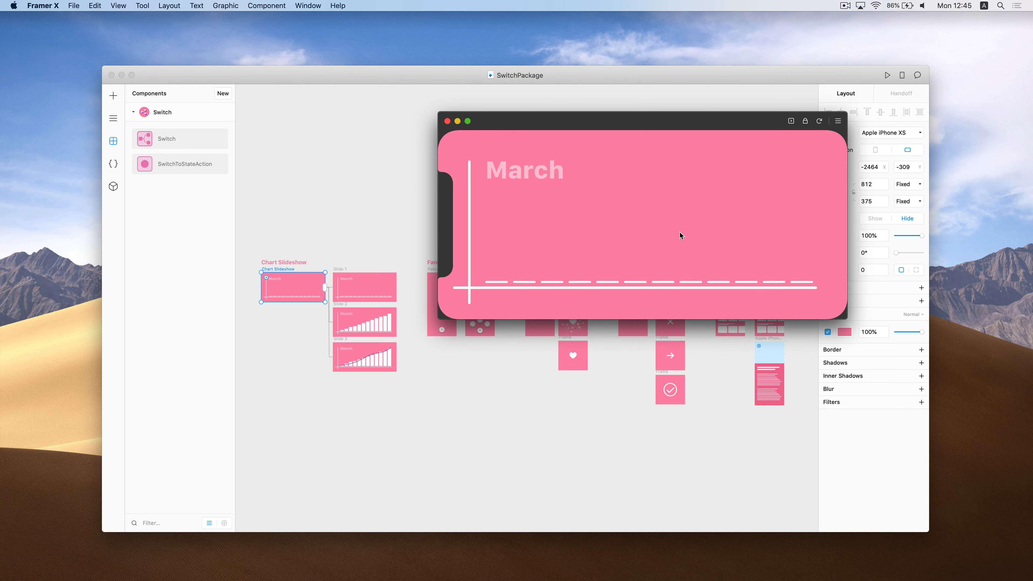
pyautogui.click(671, 219)
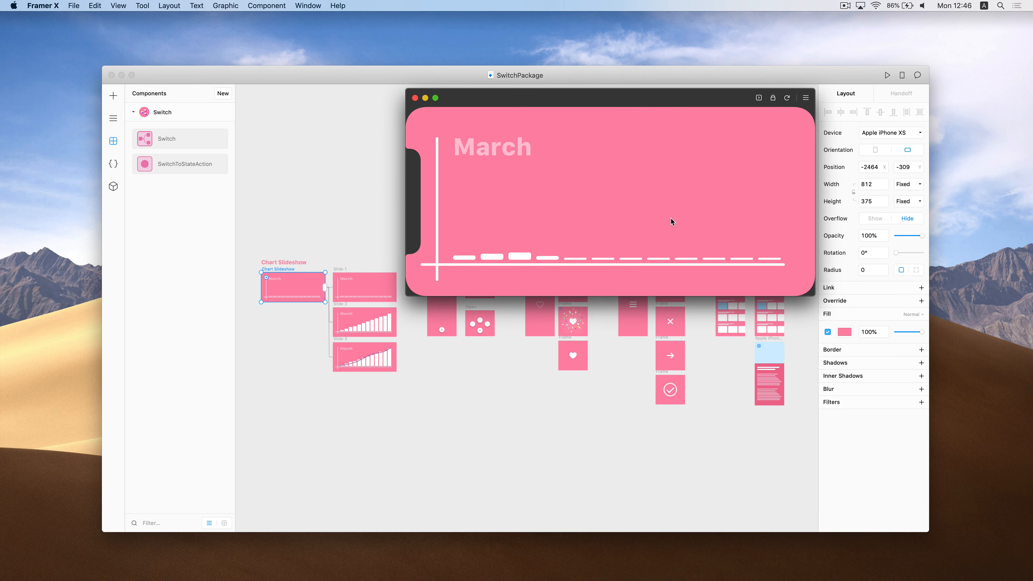
pyautogui.click(664, 170)
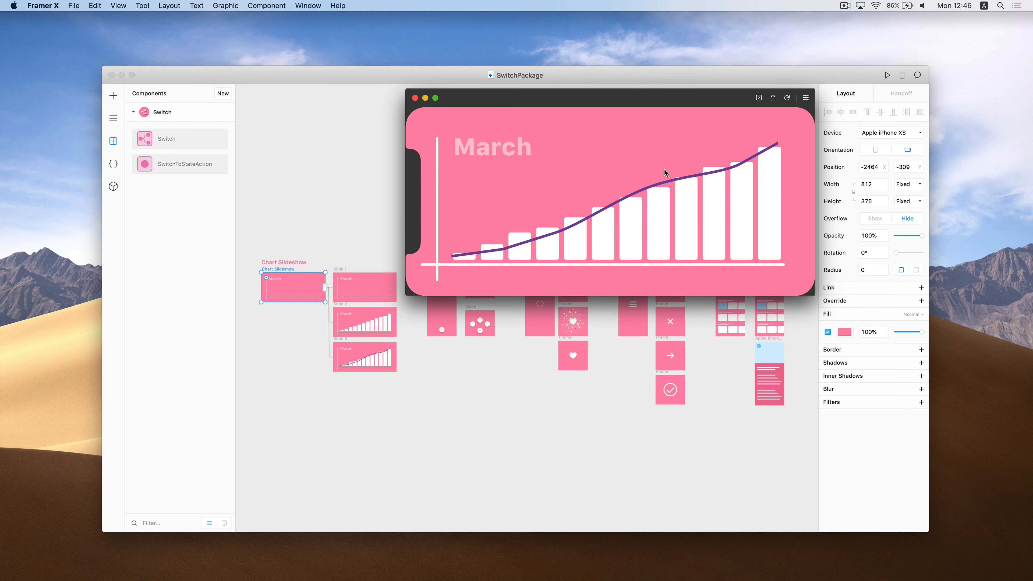
pyautogui.click(414, 97)
pyautogui.hscroll(-1, 395, 212)
pyautogui.scroll(-1, 395, 212)
pyautogui.scroll(2, 396, 211)
pyautogui.scroll(3, 395, 212)
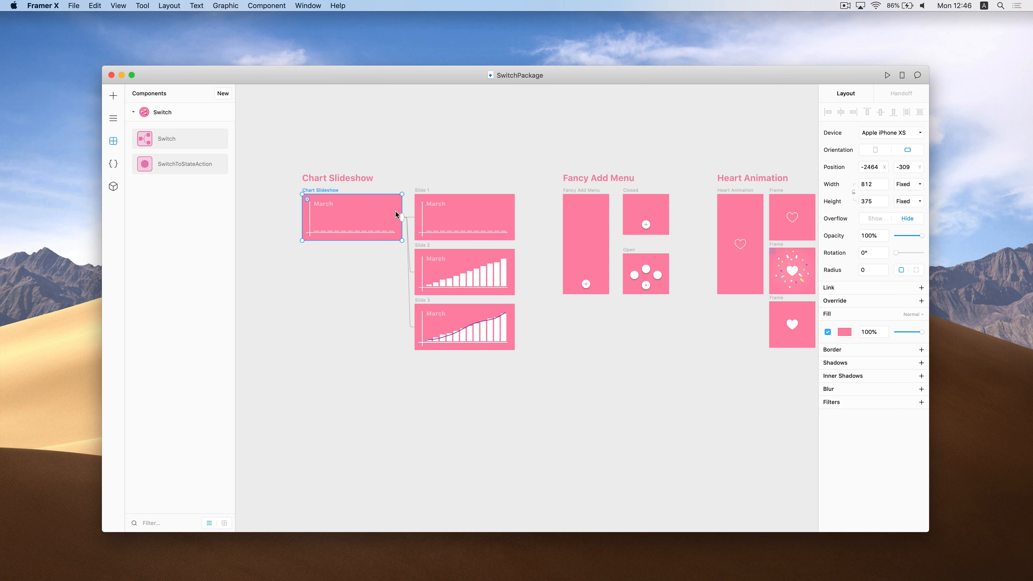
pyautogui.click(583, 196)
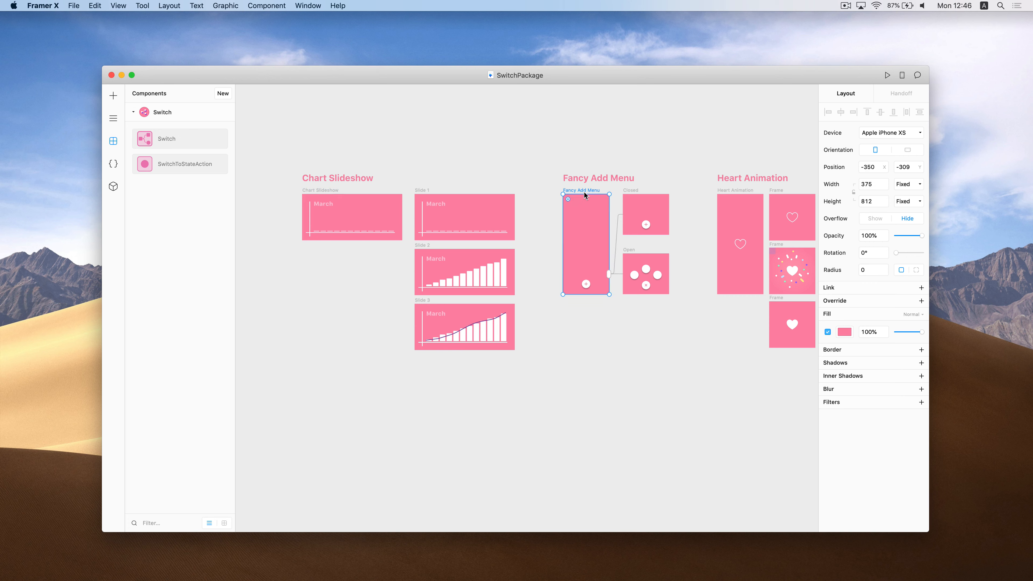
pyautogui.press('super+p')
pyautogui.click(615, 278)
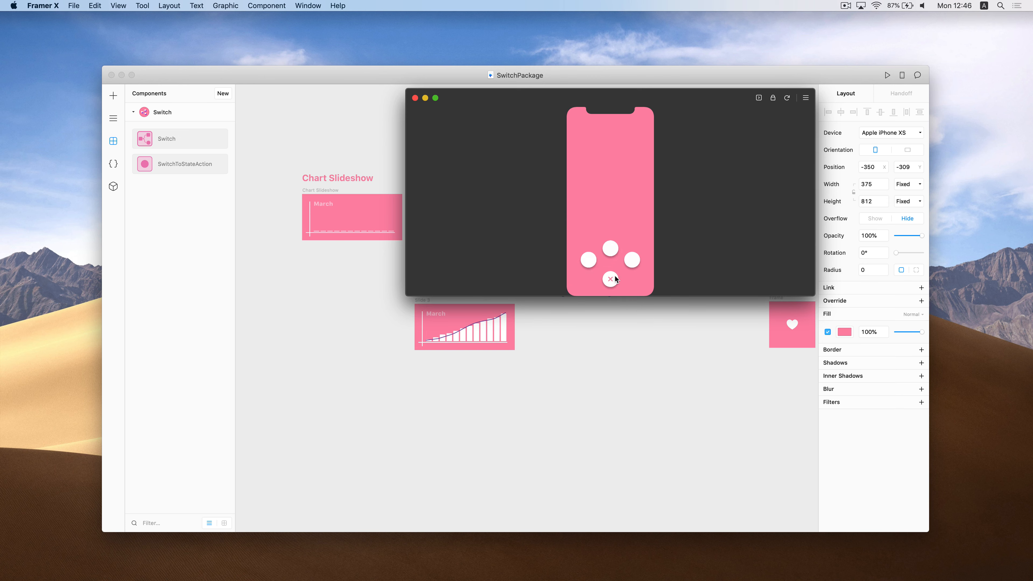
pyautogui.click(614, 278)
pyautogui.click(415, 98)
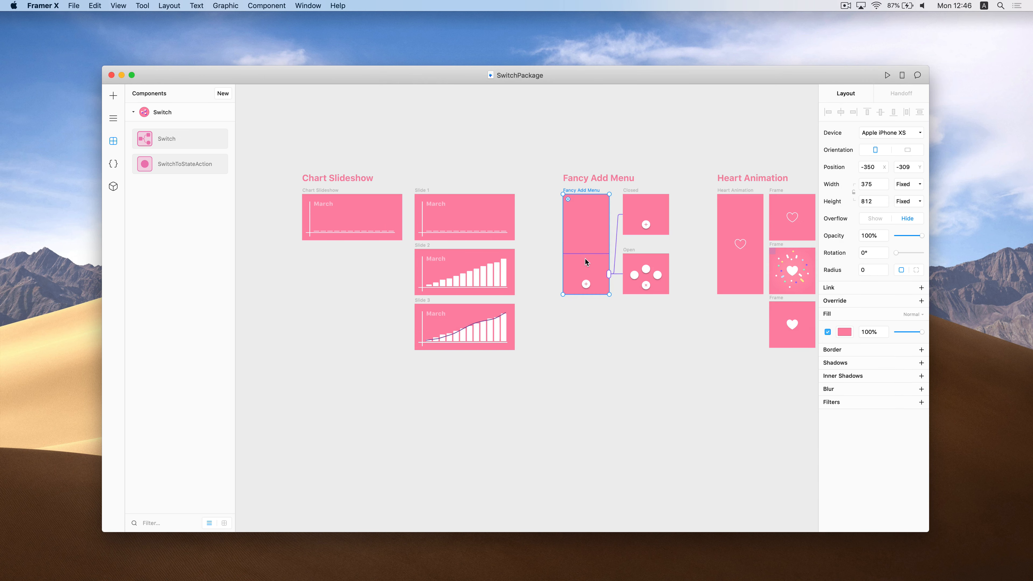
pyautogui.hscroll(5, 585, 259)
pyautogui.click(533, 206)
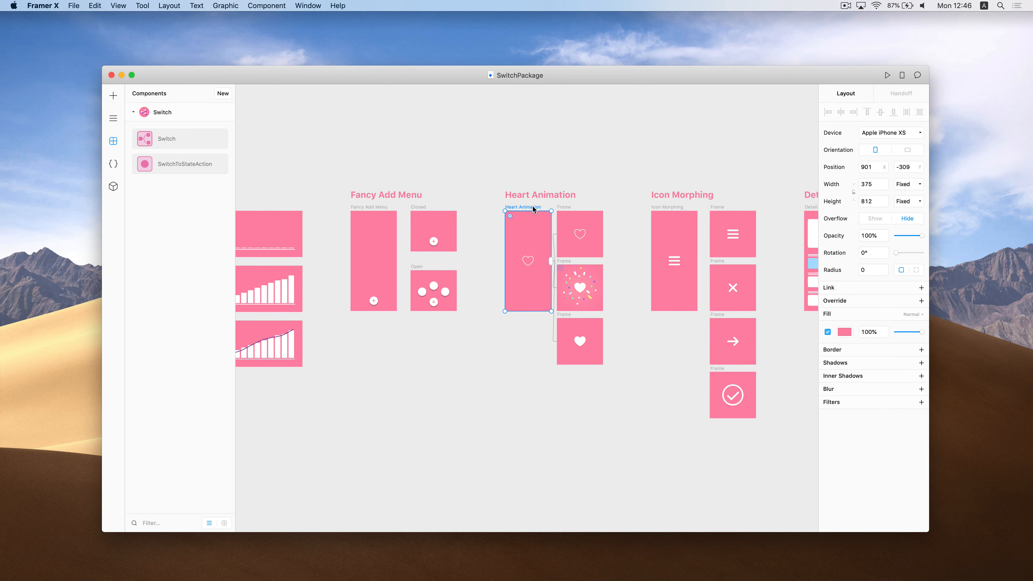
pyautogui.press('super+p')
pyautogui.click(609, 201)
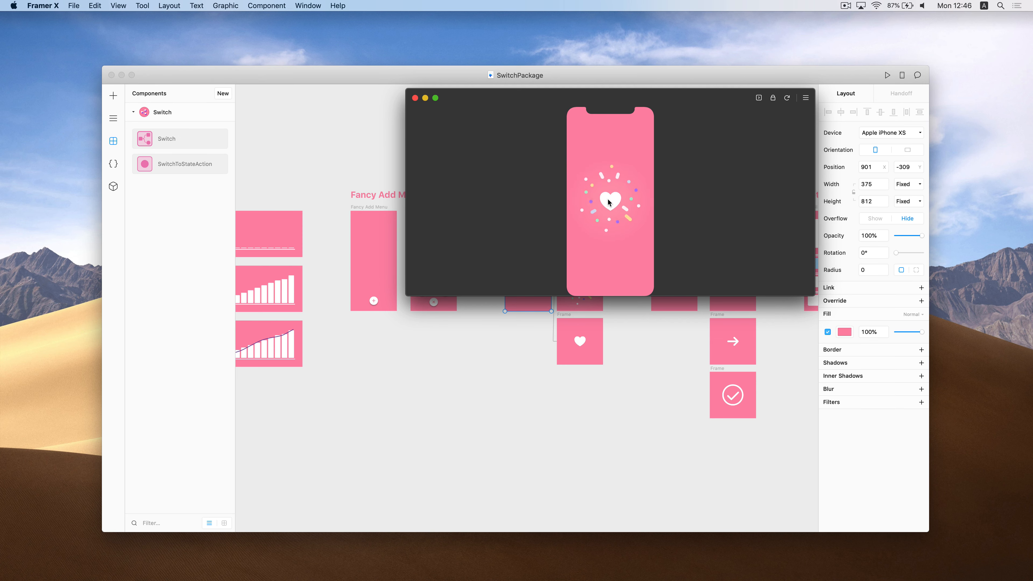
pyautogui.click(609, 199)
pyautogui.click(415, 99)
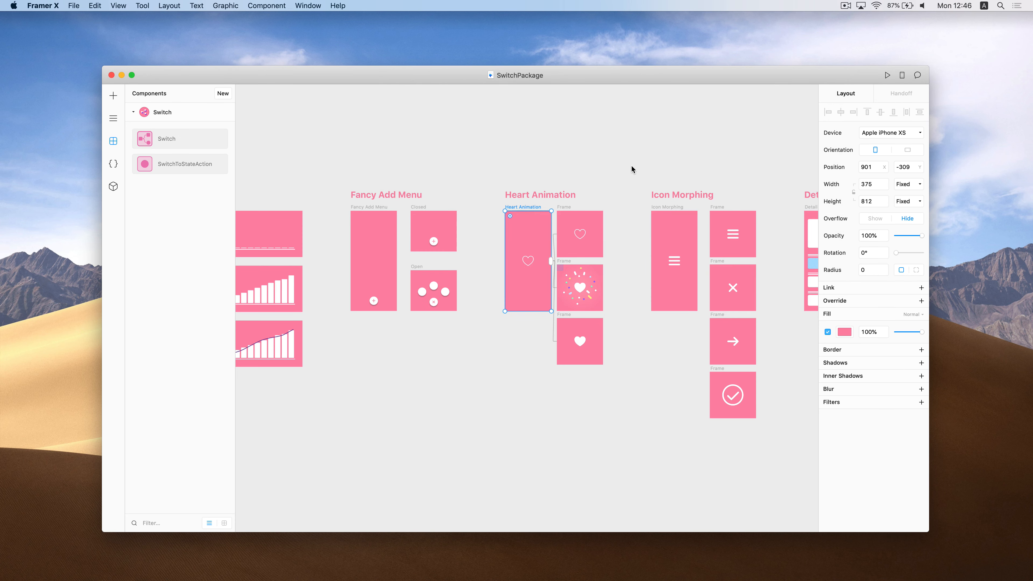
pyautogui.hscroll(3, 635, 166)
pyautogui.click(537, 188)
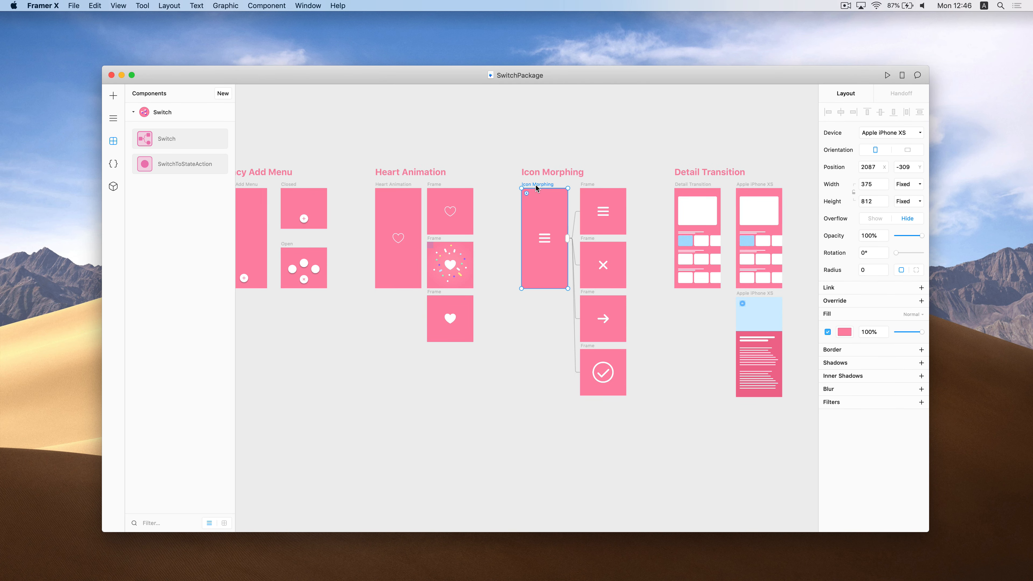
pyautogui.press('super+p')
pyautogui.click(617, 202)
pyautogui.click(618, 205)
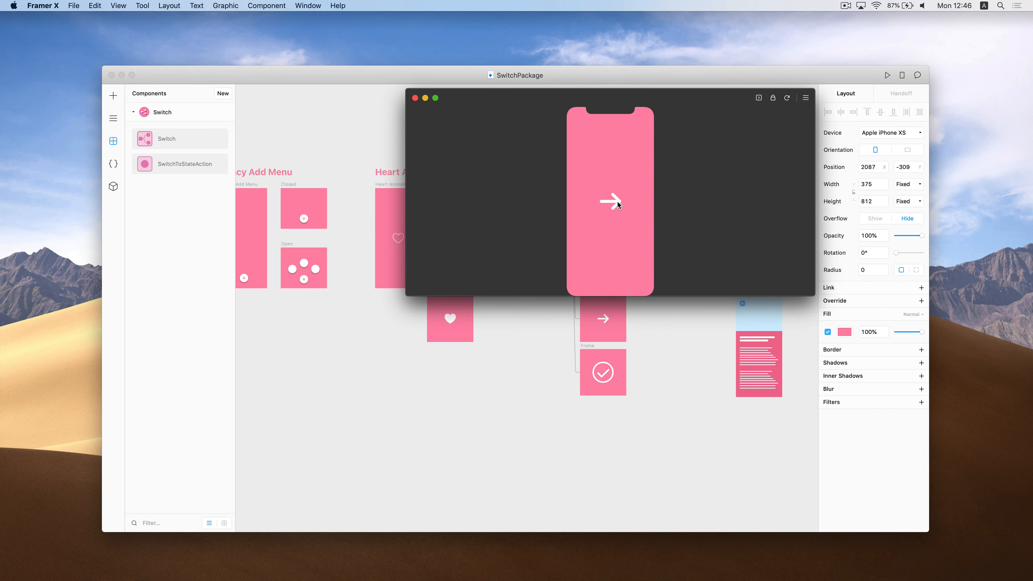
pyautogui.click(617, 204)
pyautogui.click(415, 98)
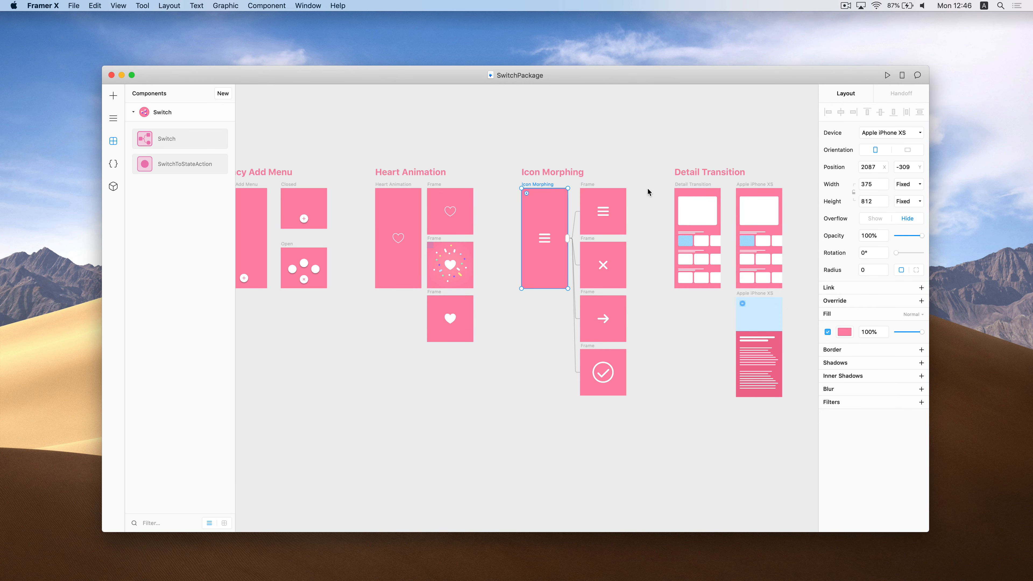
pyautogui.click(686, 185)
pyautogui.press('super+p')
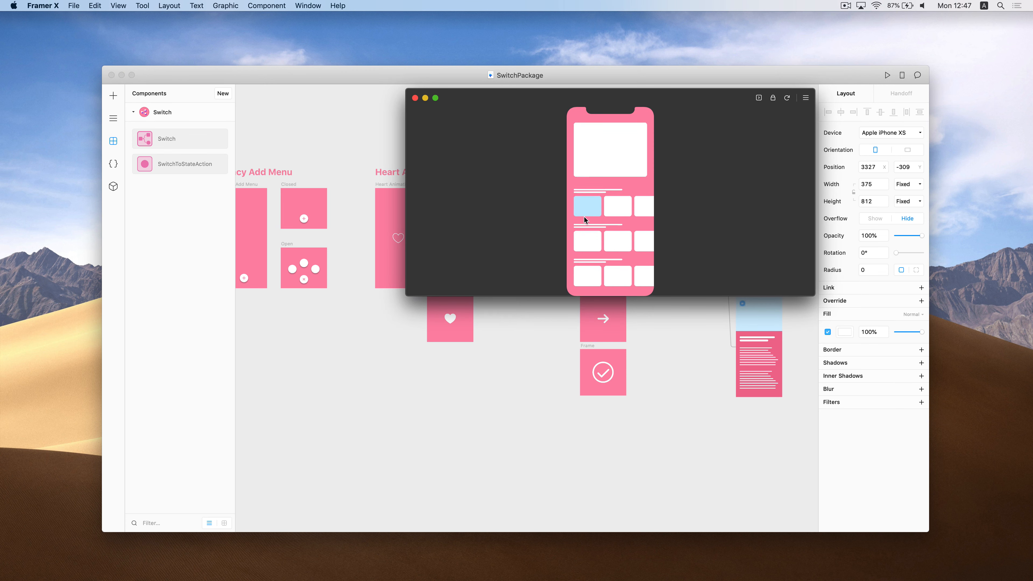
pyautogui.click(590, 205)
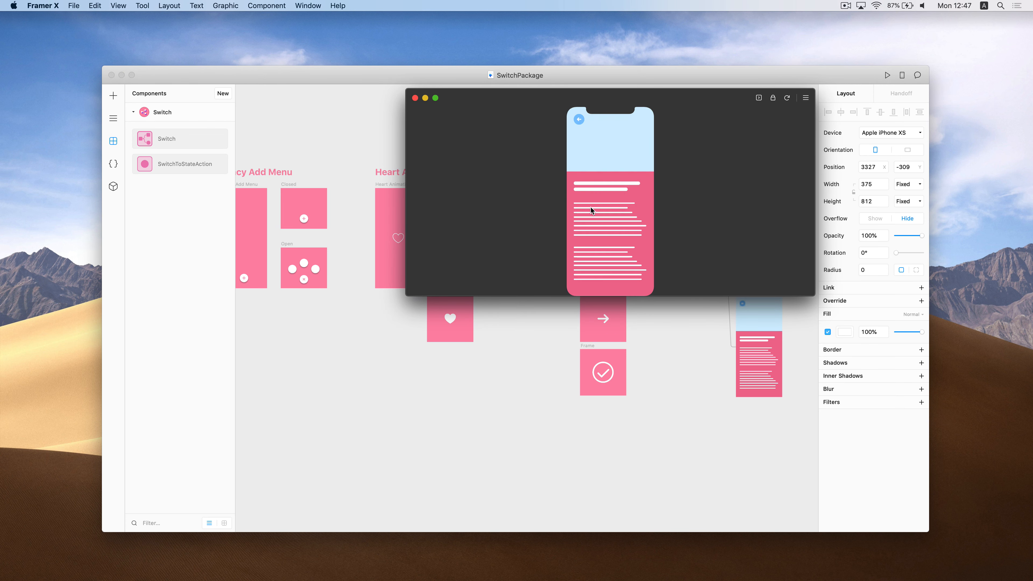
pyautogui.click(579, 122)
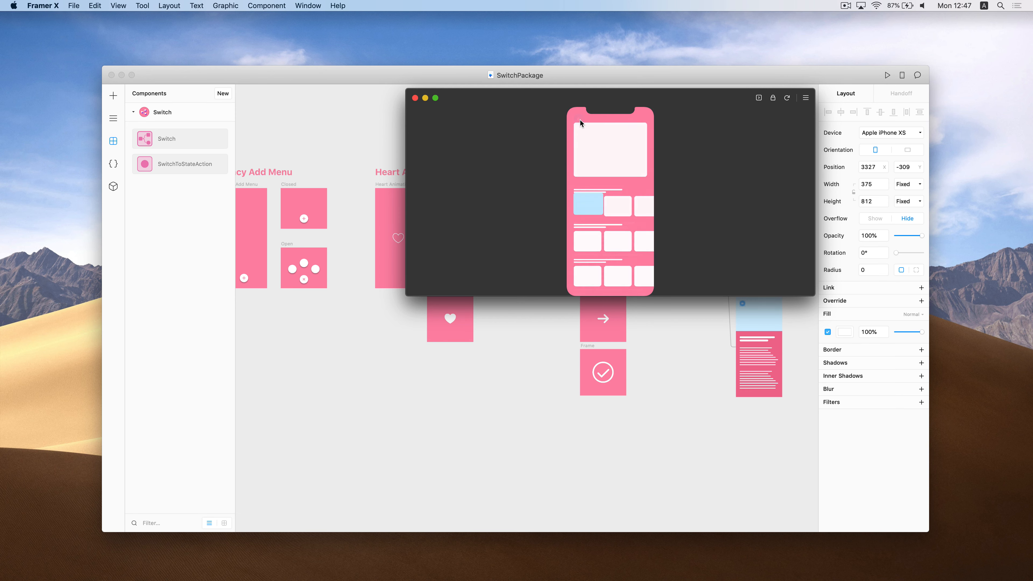
pyautogui.click(415, 98)
pyautogui.scroll(-5, 438, 296)
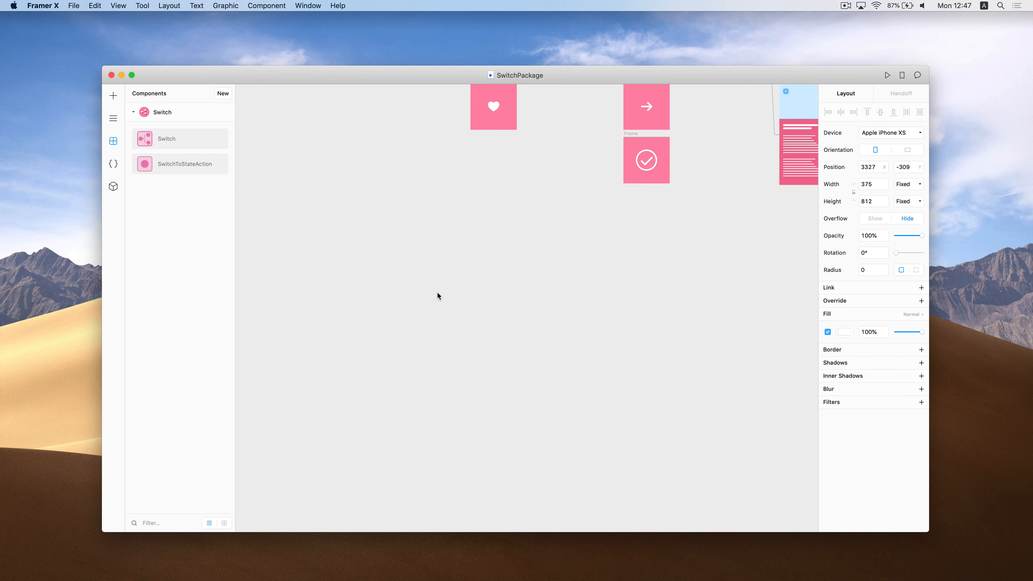
# Draw a 606×180 frame and duplicate it into three frames side by side
pyautogui.press('f')
pyautogui.moveTo(463, 240); pyautogui.dragTo(643, 293)
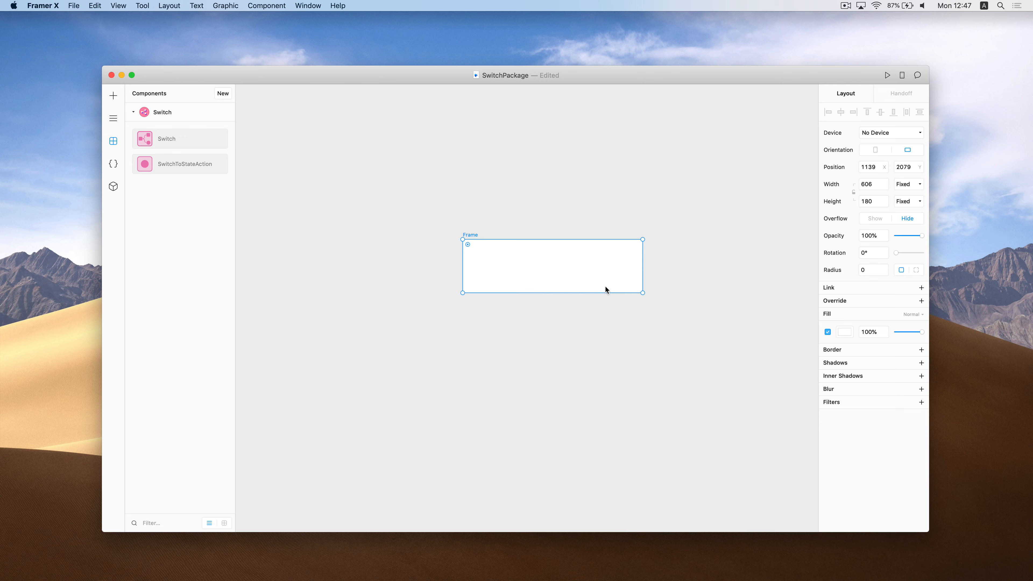
pyautogui.press('super+d')
pyautogui.press('super+d')
pyautogui.scroll(-2, 623, 271)
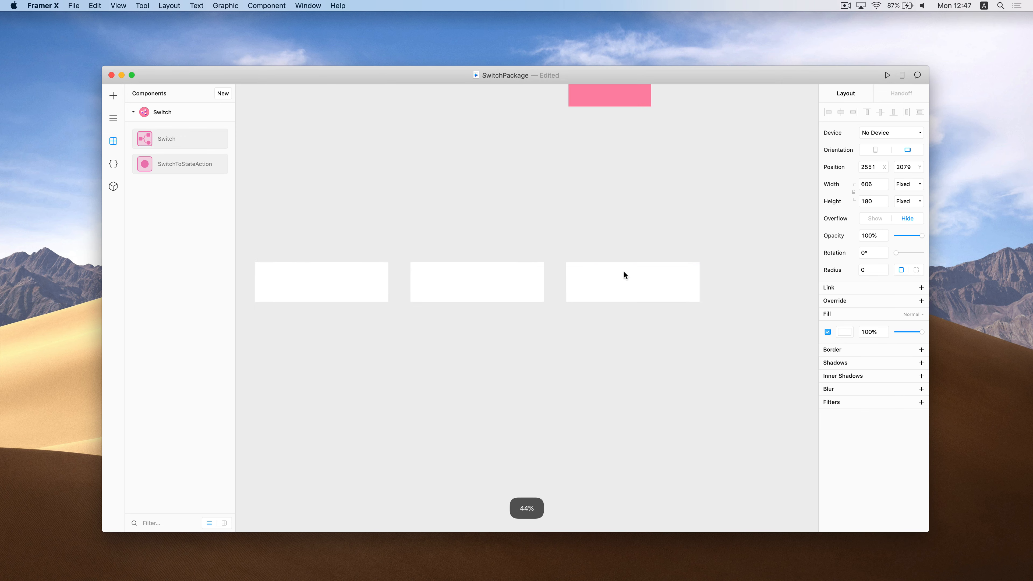
# Fill the three frames medium blue (#73ACED), dark navy and light blue
pyautogui.click(369, 287)
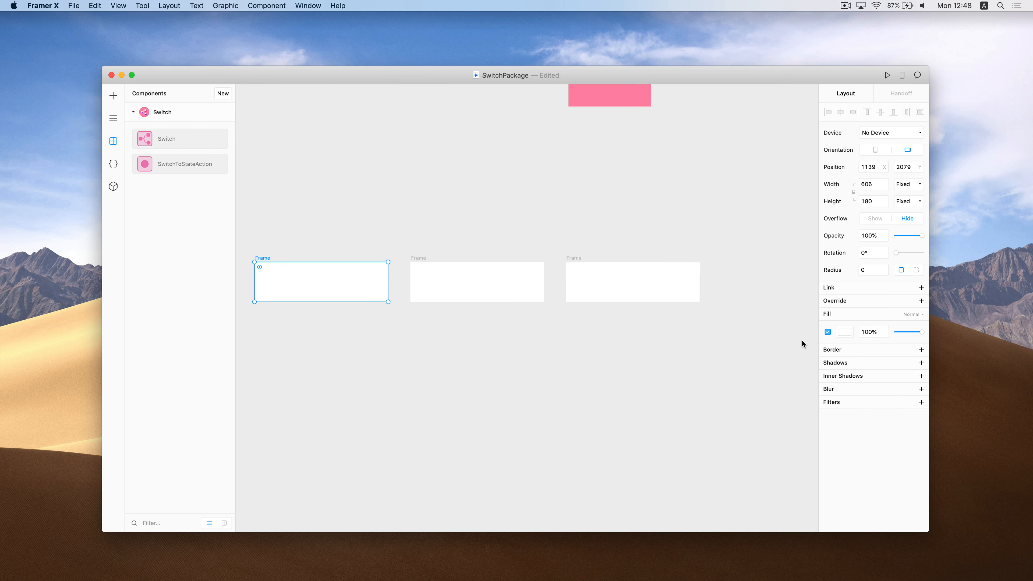
pyautogui.click(847, 333)
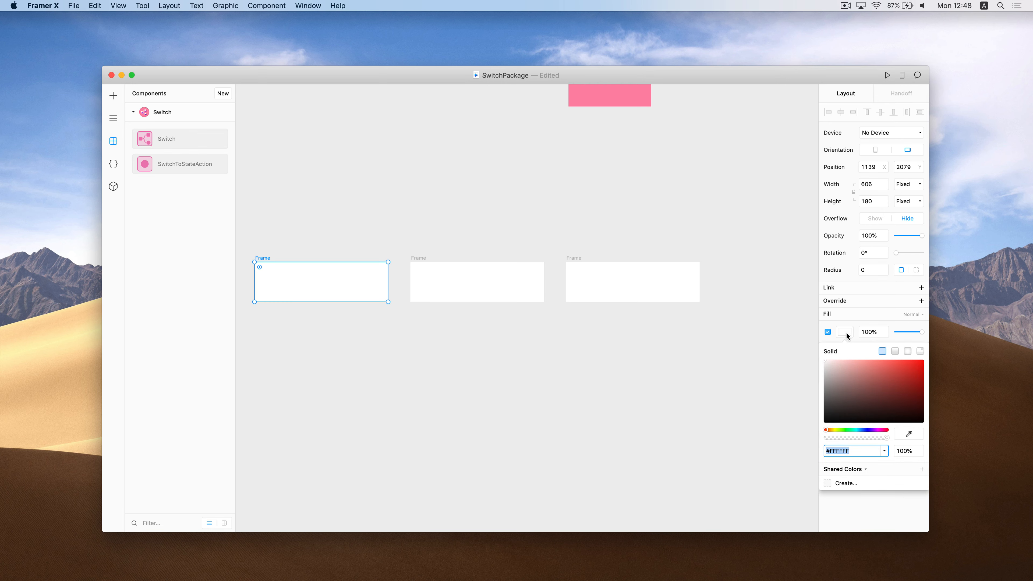
pyautogui.click(862, 430)
pyautogui.click(875, 365)
pyautogui.click(502, 278)
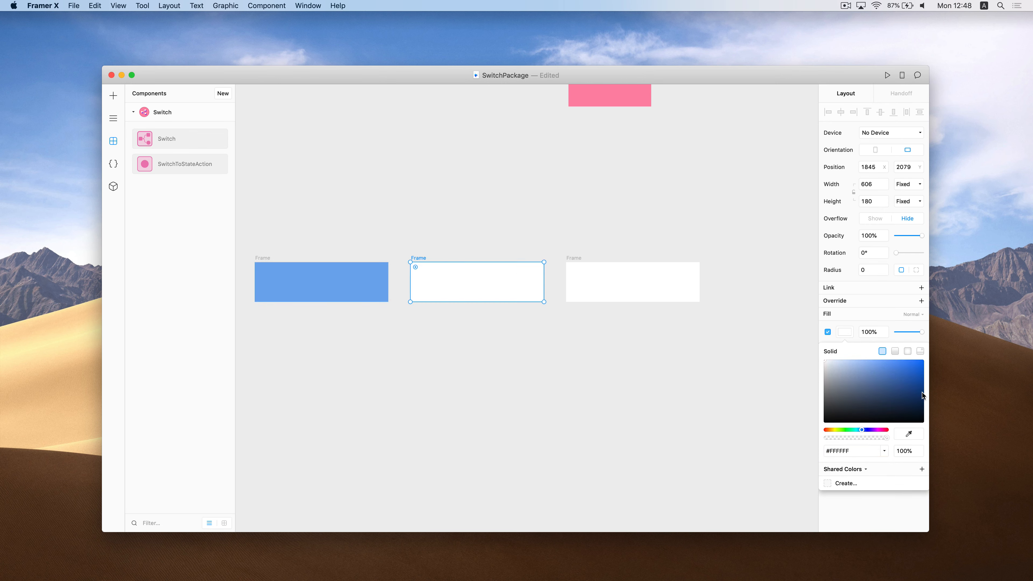
pyautogui.click(918, 401)
pyautogui.click(675, 275)
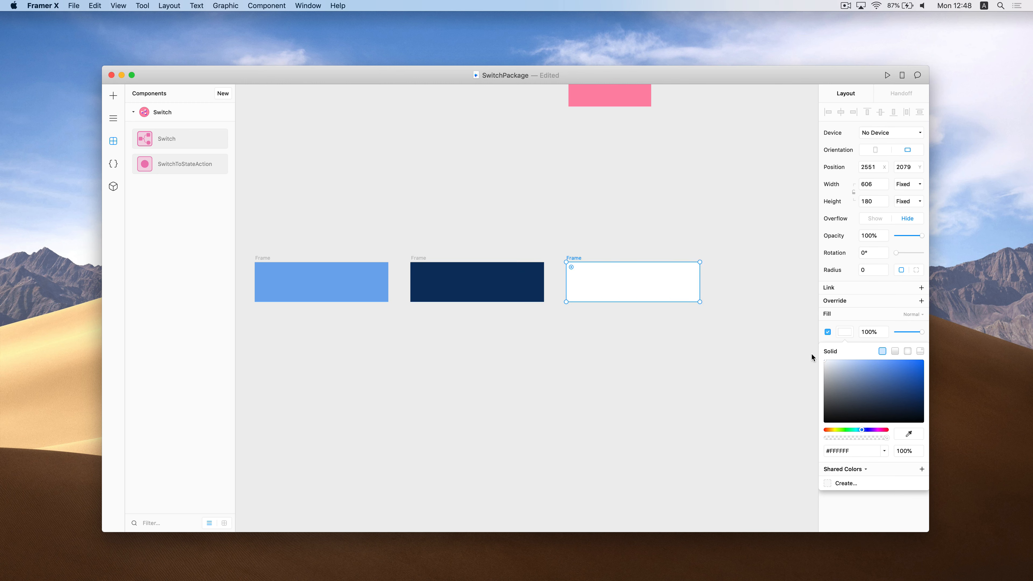
pyautogui.click(841, 363)
pyautogui.click(461, 332)
pyautogui.hscroll(-3, 461, 332)
pyautogui.scroll(1, 461, 332)
# Add a centred 'Normal' text label at size 72 on the first blue frame
pyautogui.press('t')
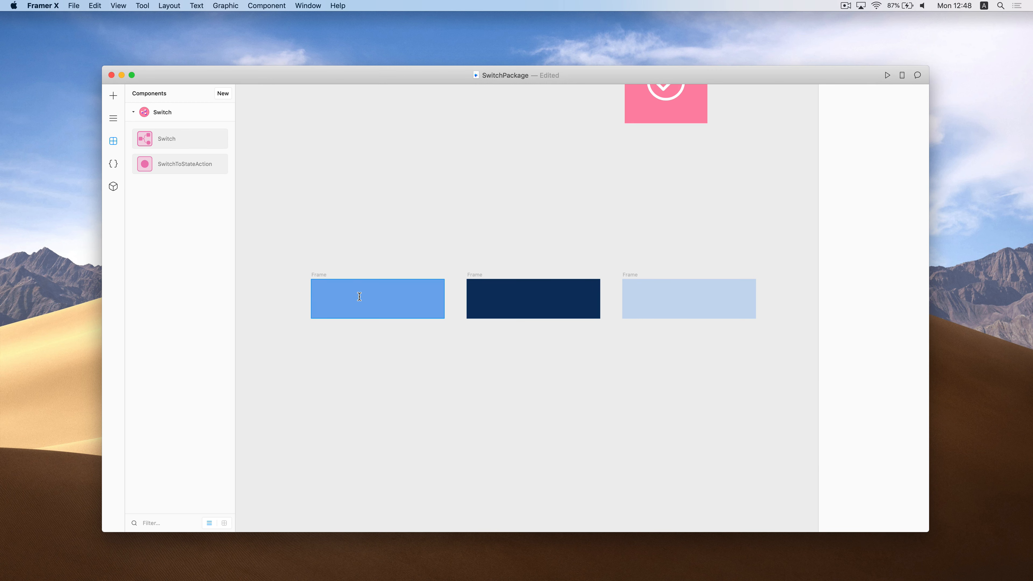
pyautogui.click(359, 297)
pyautogui.write('Normal')
pyautogui.moveTo(371, 298); pyautogui.dragTo(411, 319)
pyautogui.moveTo(395, 306); pyautogui.dragTo(384, 299)
# Paste the label into the other two frames and change them to 'Hover' and 'Click'
pyautogui.press('super+c')
pyautogui.click(473, 281)
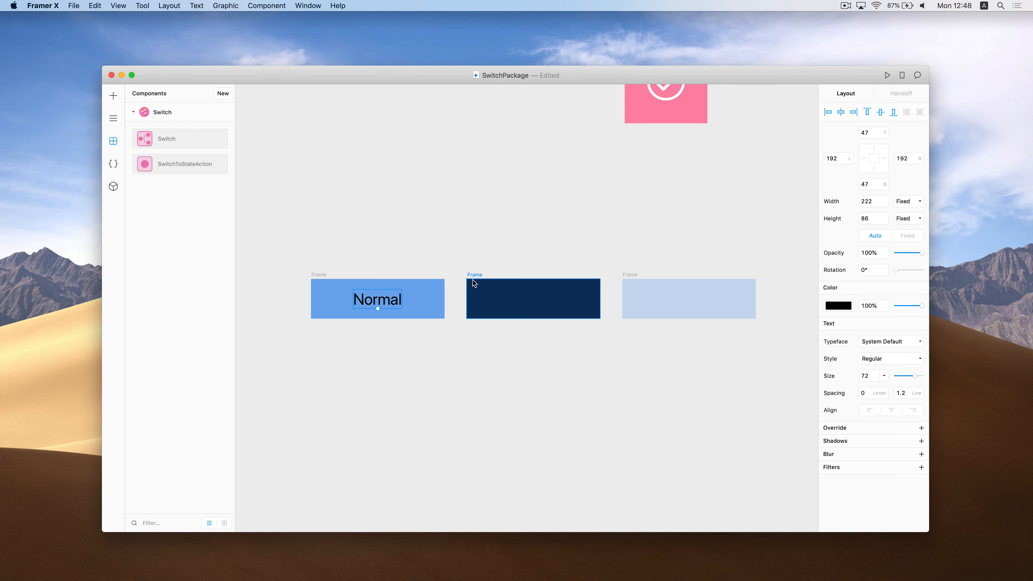
pyautogui.press('super+v')
pyautogui.click(628, 274)
pyautogui.press('super+v')
pyautogui.click(548, 303)
pyautogui.doubleClick(546, 300)
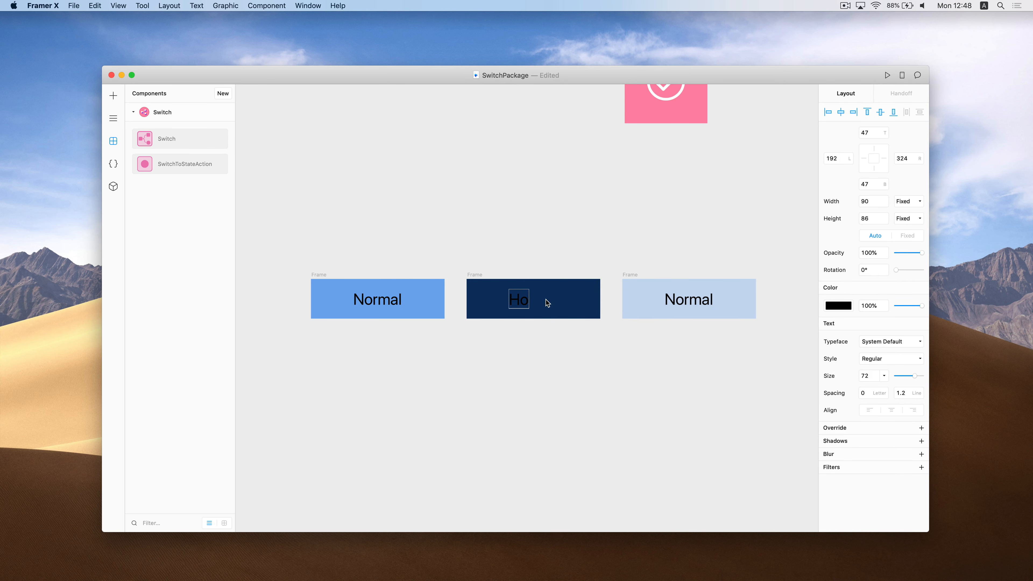
pyautogui.write('Hover')
pyautogui.doubleClick(684, 300)
pyautogui.write('Click')
# Centre the Hover label in the dark frame, then select the Normal frame
pyautogui.click(613, 369)
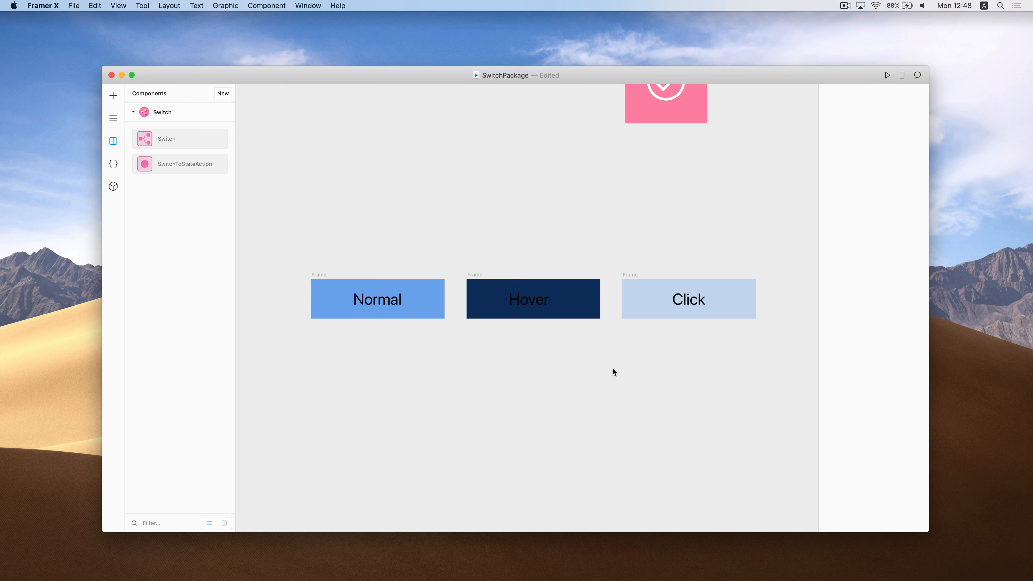
pyautogui.moveTo(530, 300); pyautogui.dragTo(533, 302)
pyautogui.click(508, 351)
pyautogui.scroll(-3, 508, 352)
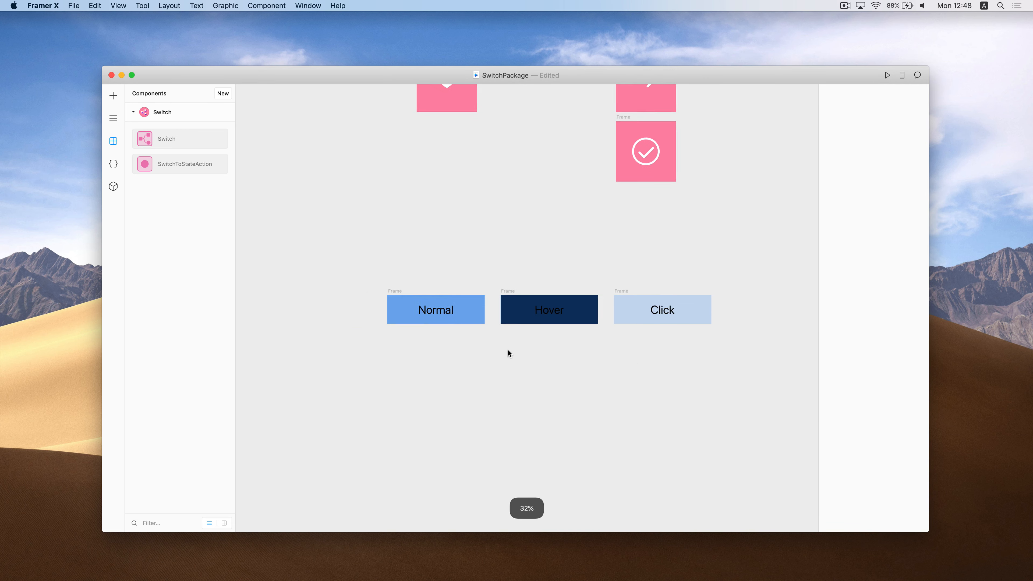
pyautogui.hscroll(-4, 508, 351)
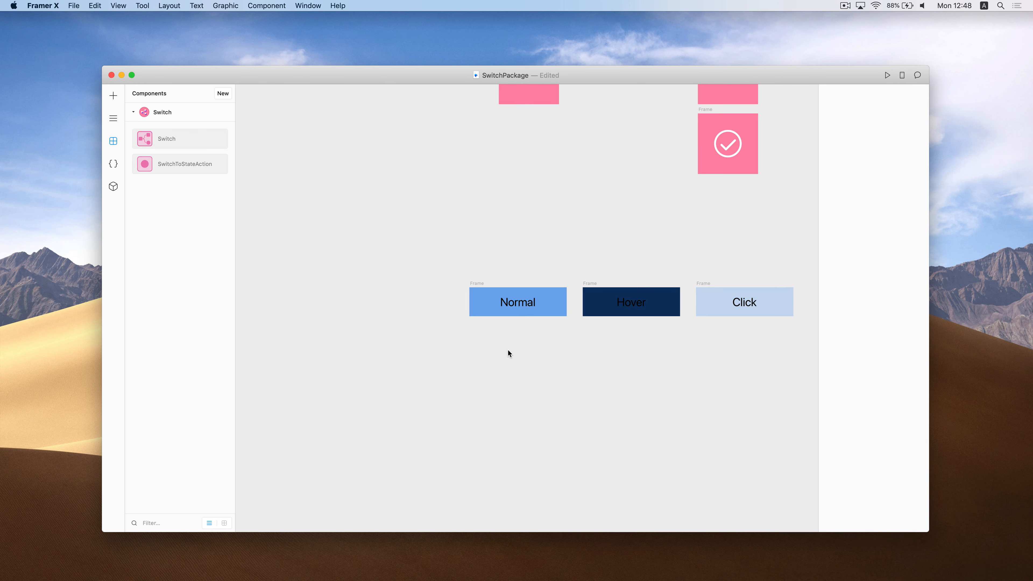
pyautogui.click(480, 285)
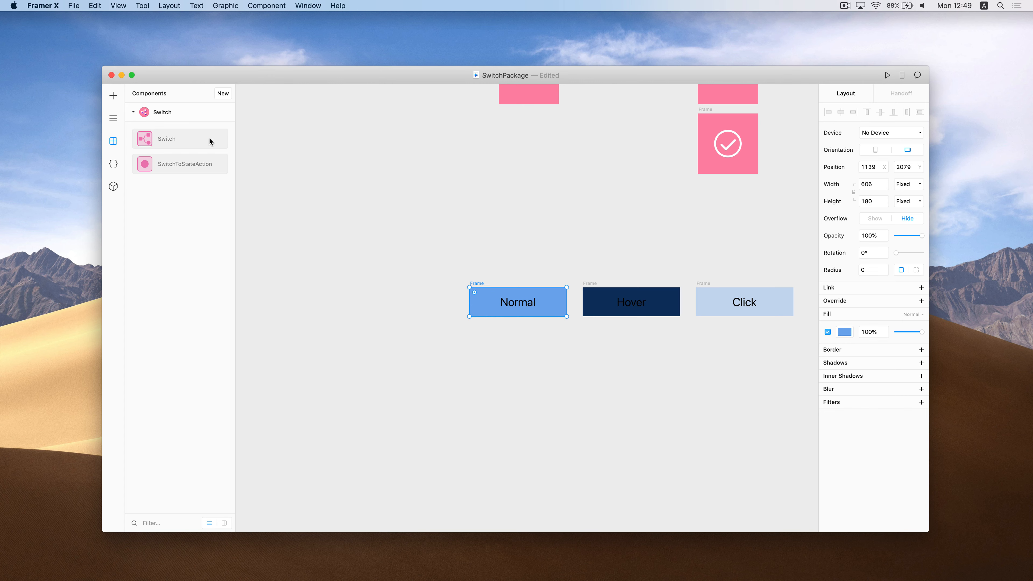
# Place a Switch, link the Normal, Hover and Click frames as states, and set Interactive to Yes
pyautogui.moveTo(184, 139); pyautogui.dragTo(639, 300)
pyautogui.moveTo(458, 302)
pyautogui.mouseDown()
pyautogui.moveTo(715, 302)
pyautogui.moveTo(450, 311)
pyautogui.mouseUp()
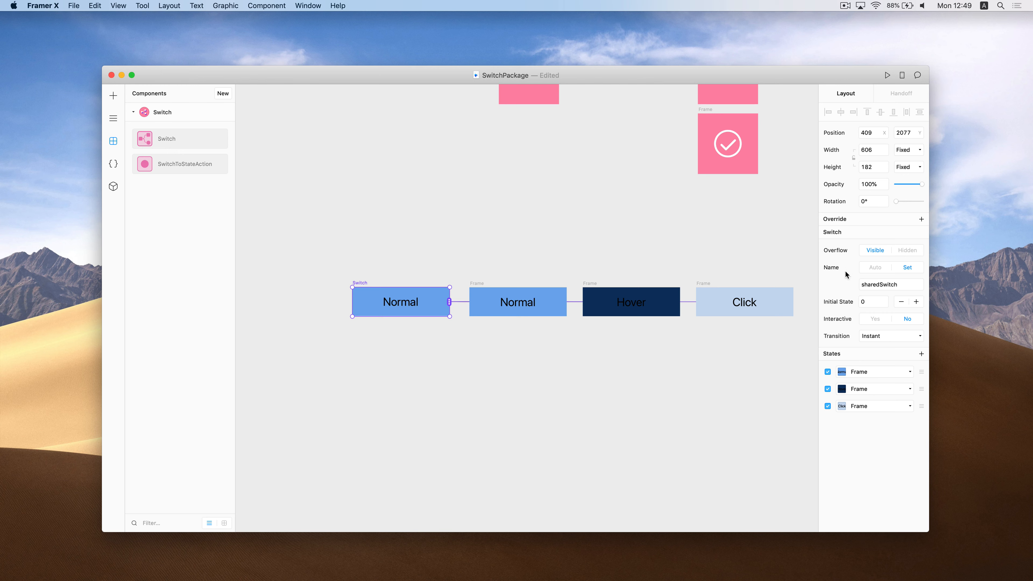
pyautogui.click(875, 319)
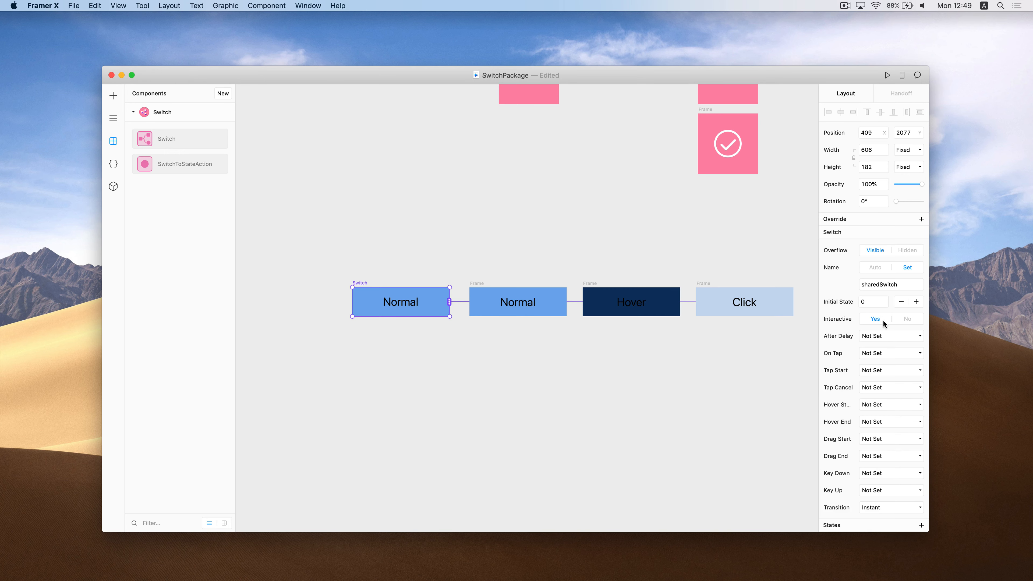
pyautogui.scroll(-2, 883, 321)
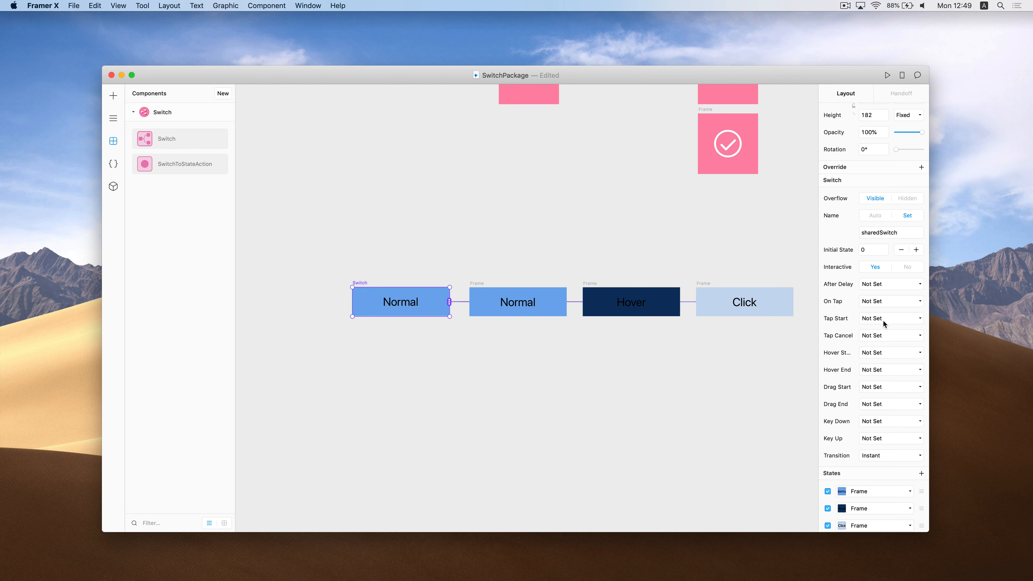
# Set the Switch's Hover Start action to Specific State Index 1
pyautogui.click(905, 349)
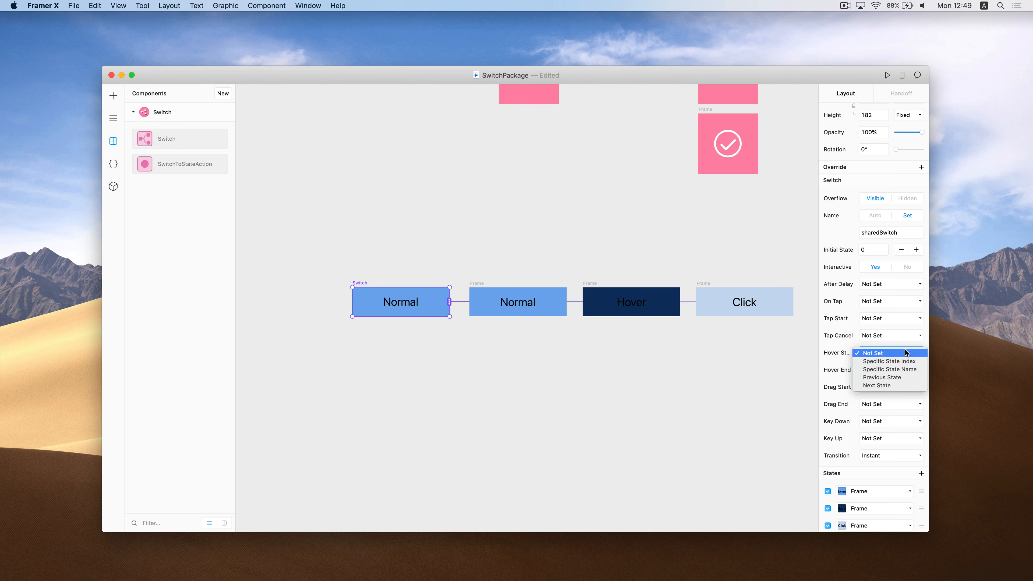
pyautogui.click(901, 362)
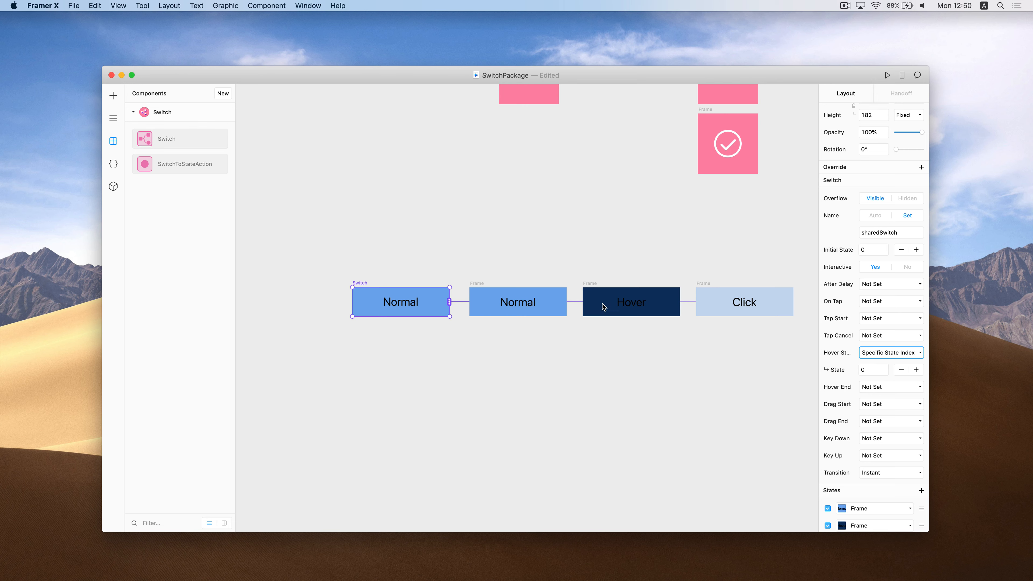
pyautogui.click(917, 370)
# Set the Switch's On Tap action to Specific State Index 2
pyautogui.click(705, 284)
pyautogui.click(435, 290)
pyautogui.scroll(-1, 903, 341)
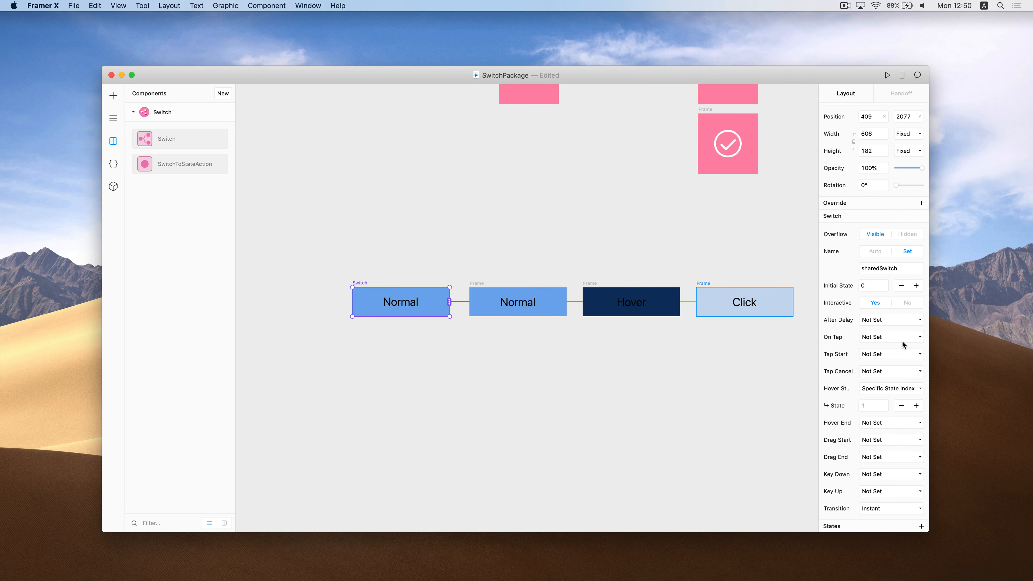
pyautogui.click(907, 338)
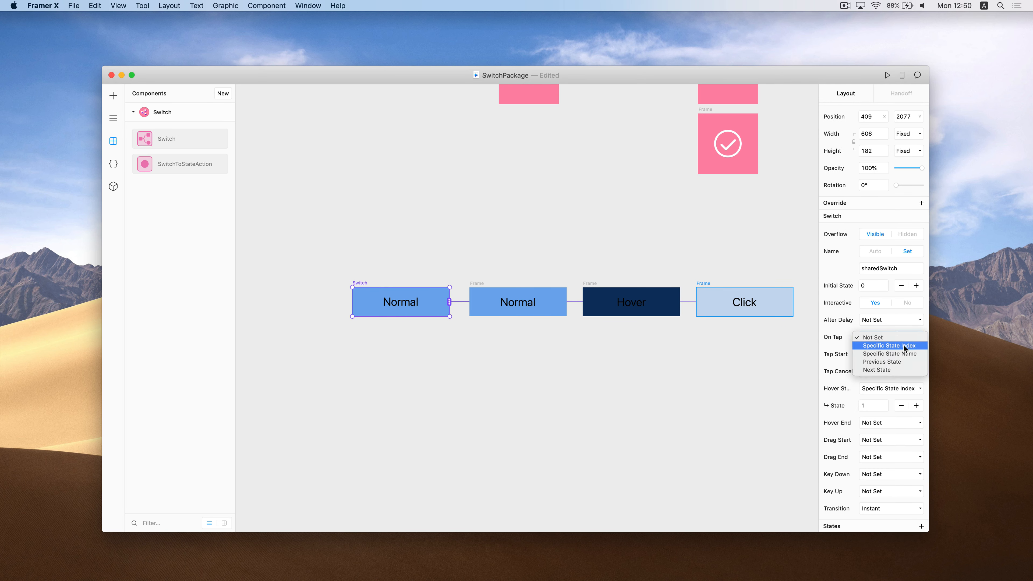
pyautogui.click(903, 345)
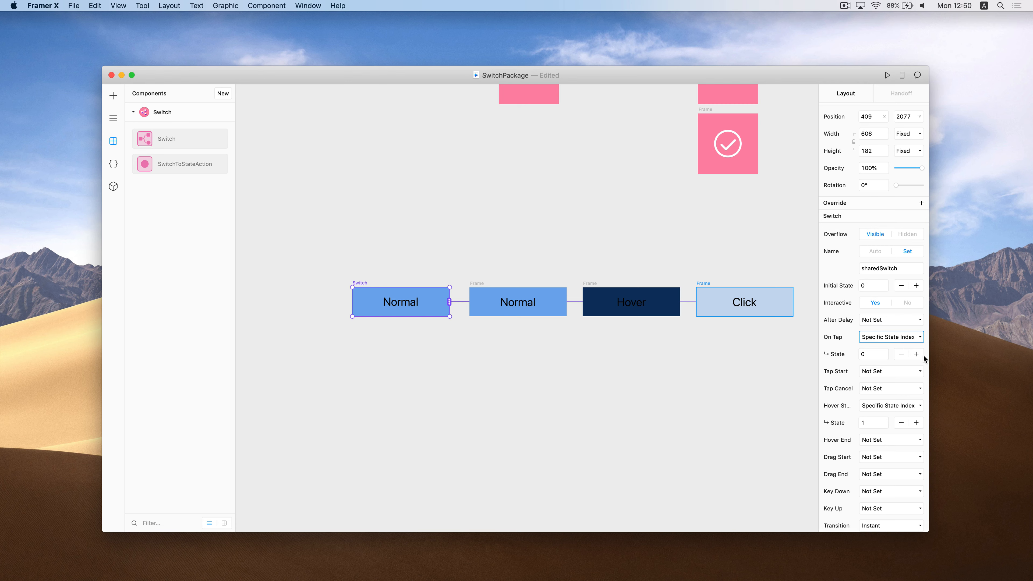
pyautogui.click(917, 354)
pyautogui.click(917, 354)
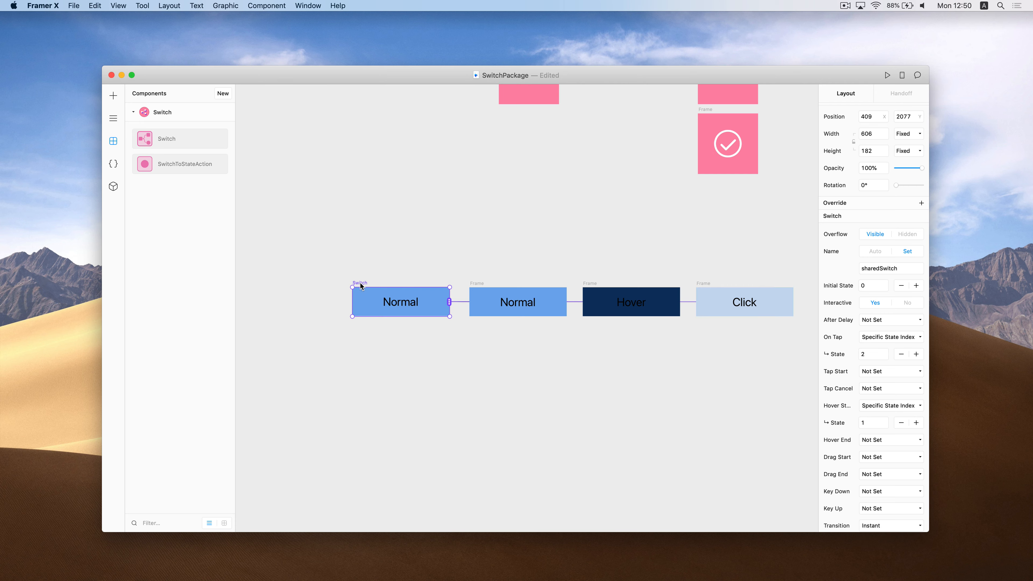
# Preview the design, tap the switch to test the Click state, then close the preview
pyautogui.press('super+p')
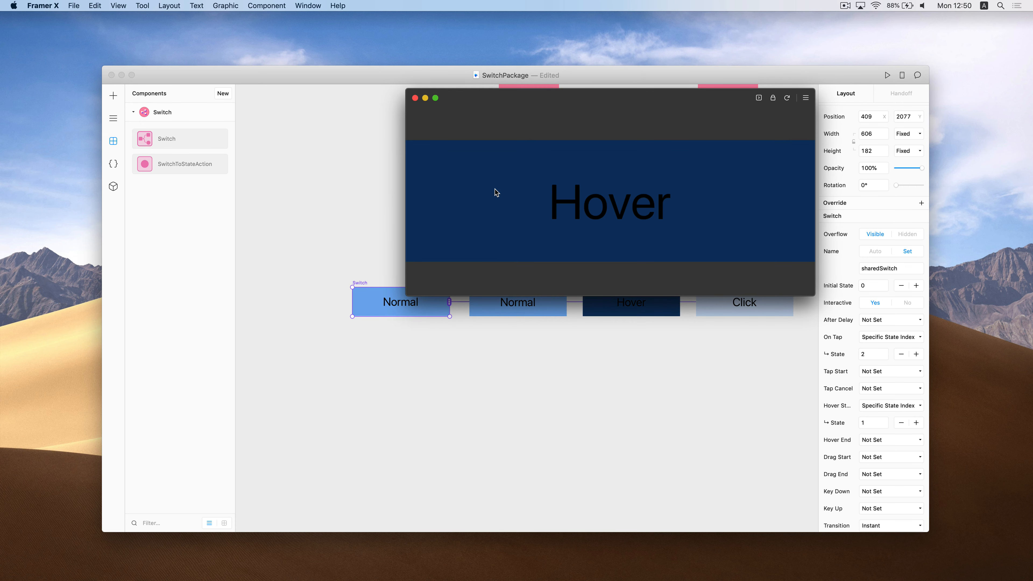
pyautogui.click(495, 189)
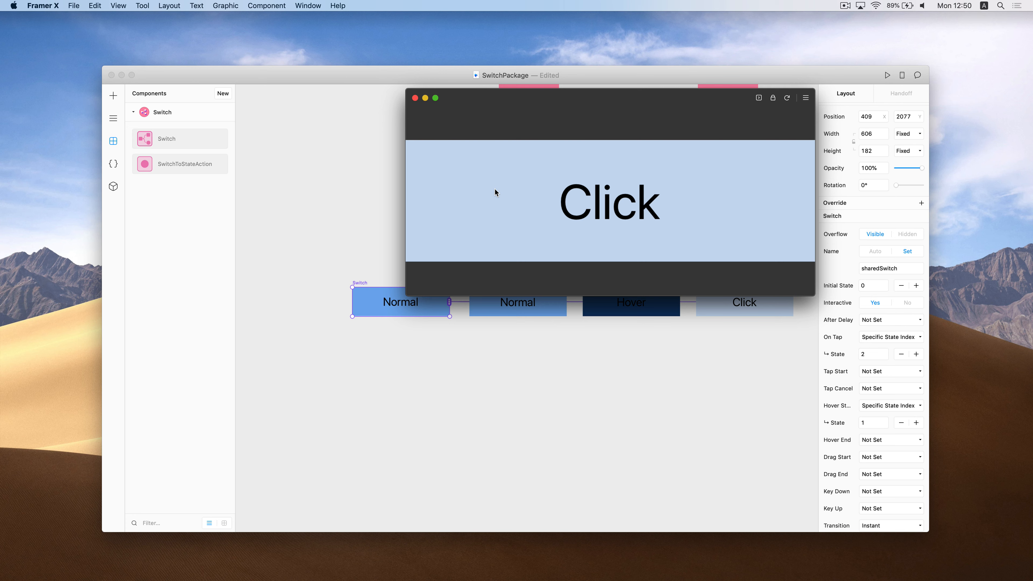
pyautogui.click(415, 98)
pyautogui.click(889, 338)
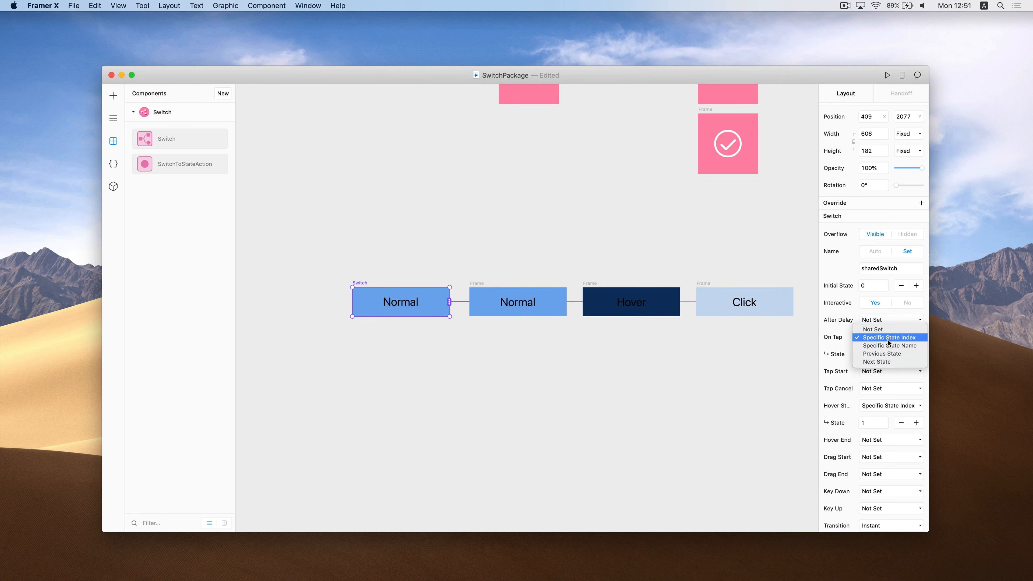
# Change On Tap to Specific State Name, leaving the transition at Instant
pyautogui.click(888, 340)
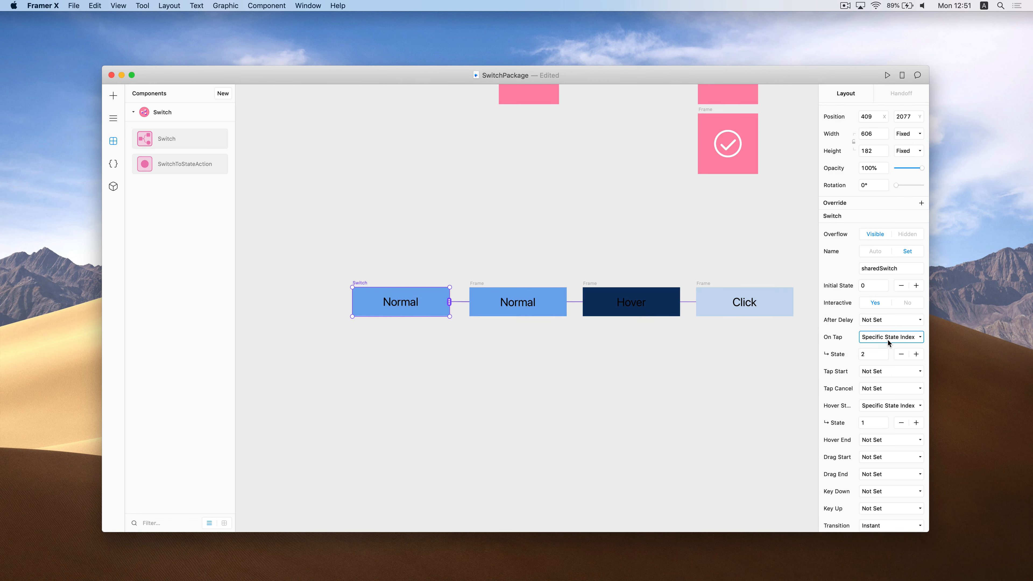
pyautogui.click(888, 340)
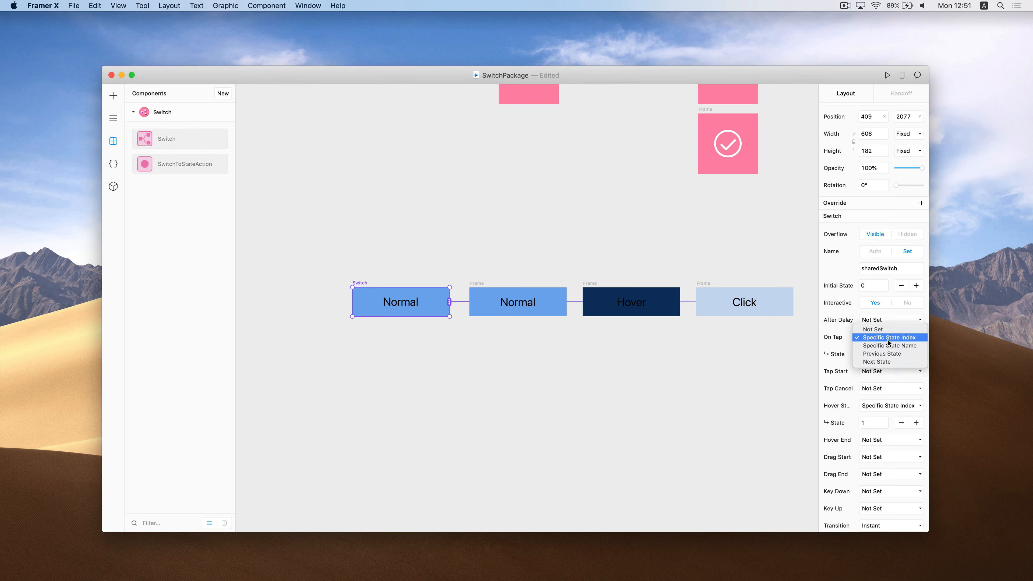
pyautogui.click(911, 347)
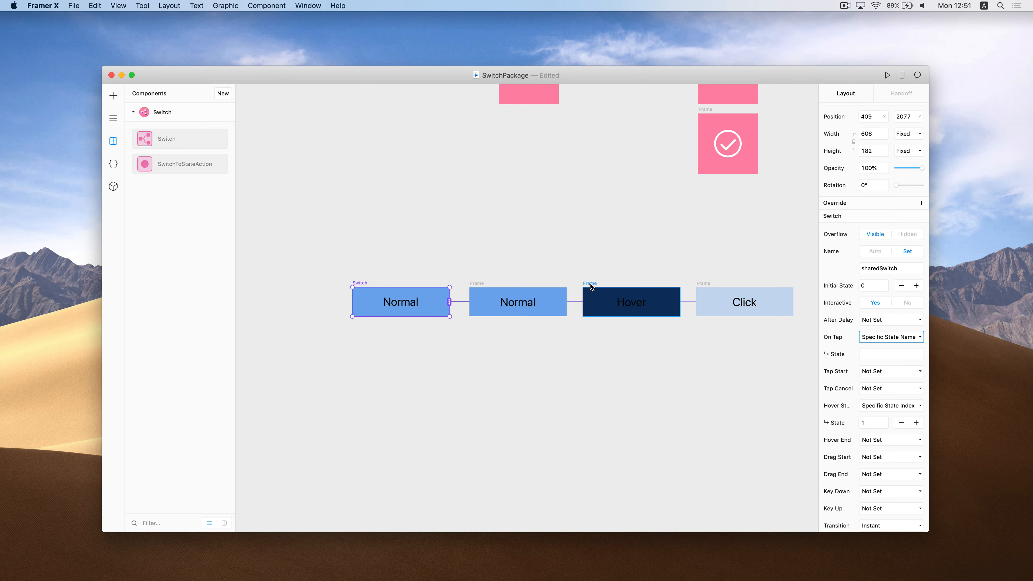
pyautogui.scroll(-3, 858, 340)
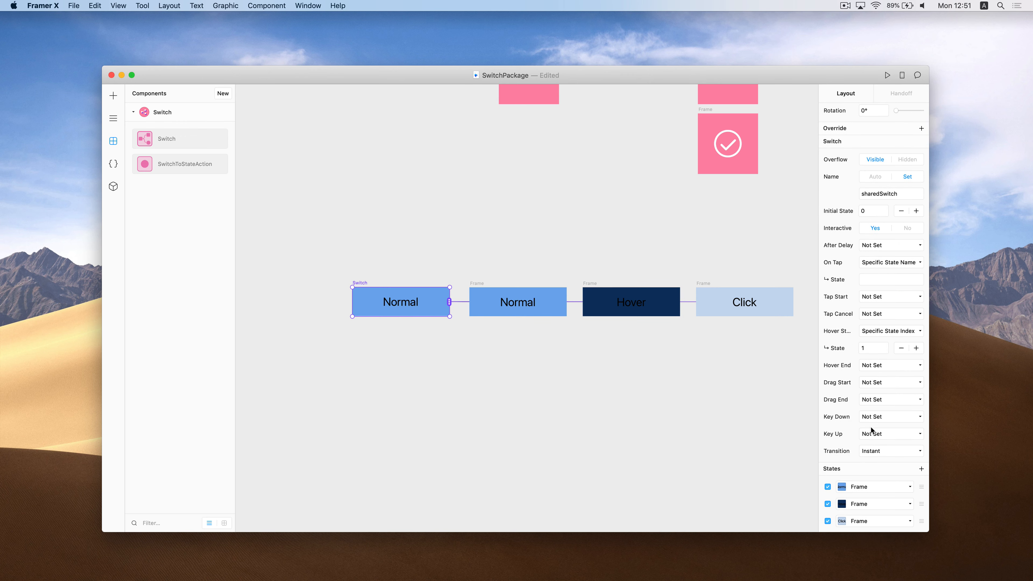
pyautogui.click(891, 454)
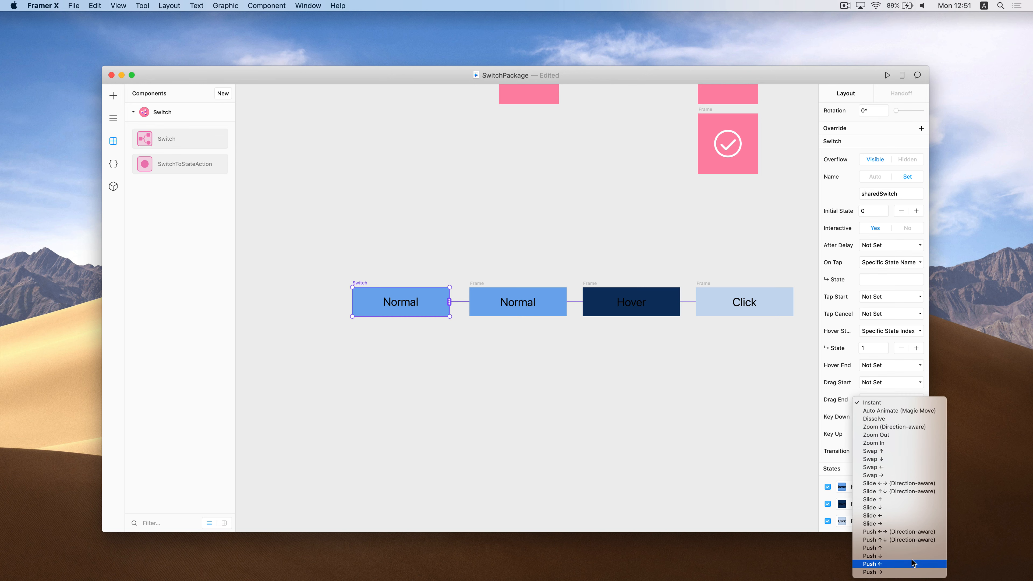
pyautogui.click(838, 411)
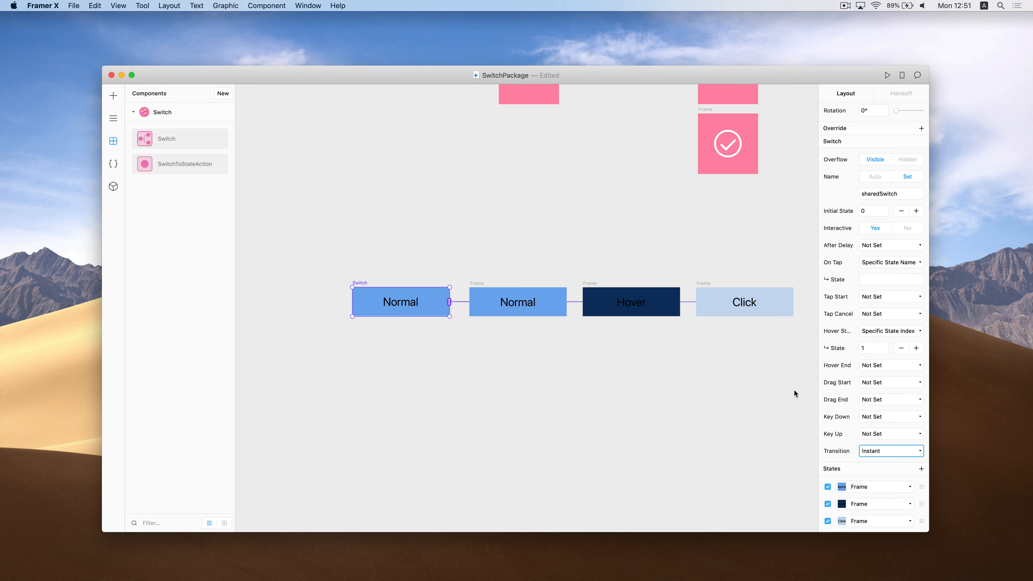
pyautogui.click(715, 388)
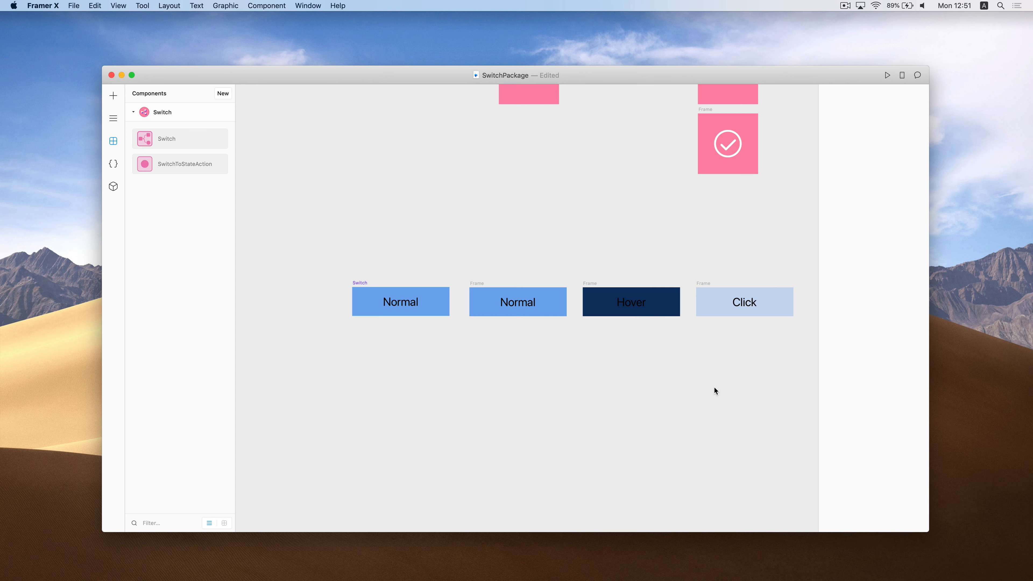
# Draw a tall frame plus a smaller frame beside it, duplicating the smaller one twice
pyautogui.scroll(-10, 714, 391)
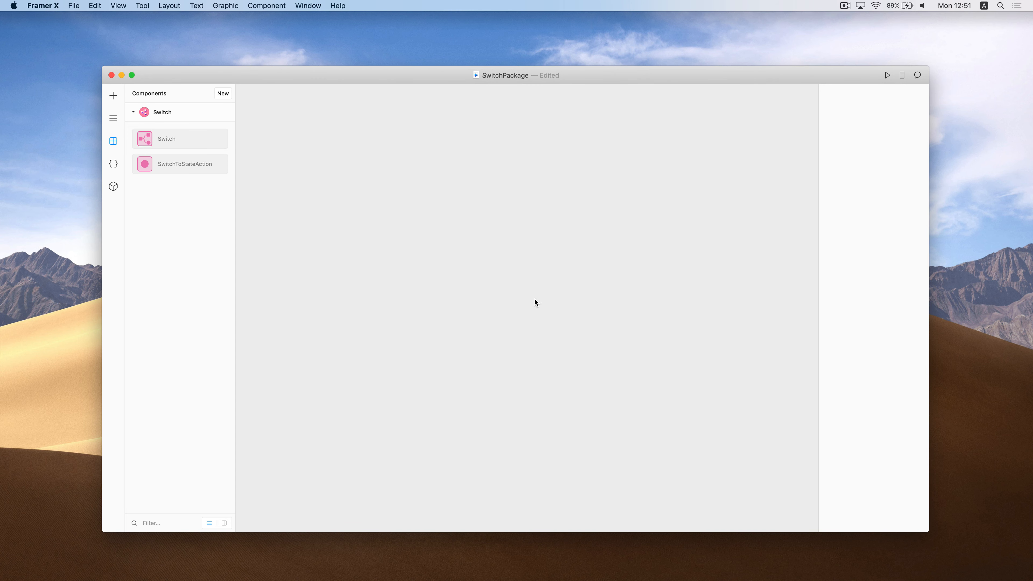
pyautogui.press('f')
pyautogui.moveTo(408, 176); pyautogui.dragTo(592, 458)
pyautogui.press('f')
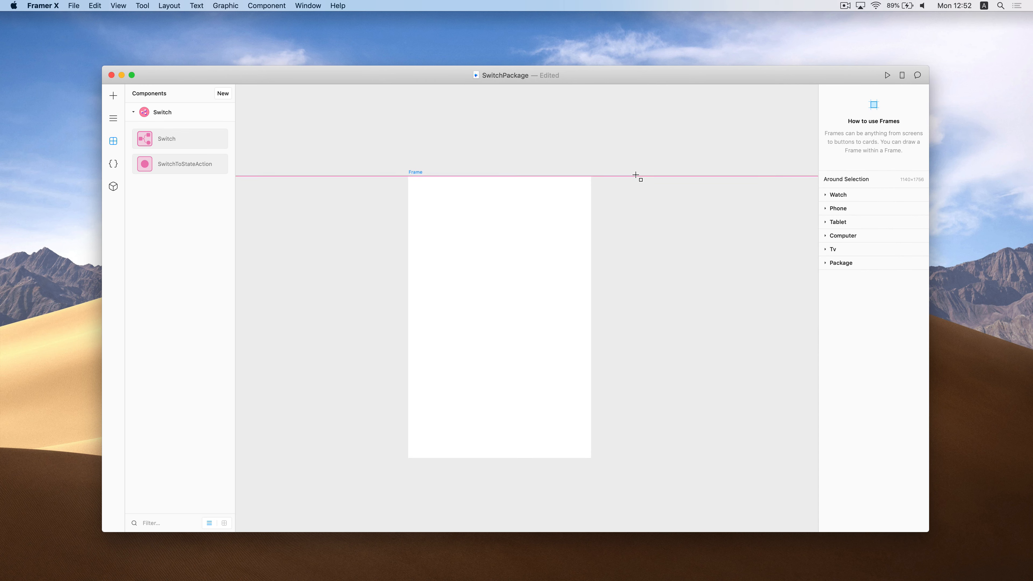
pyautogui.moveTo(636, 176); pyautogui.dragTo(786, 387)
pyautogui.hscroll(2, 742, 372)
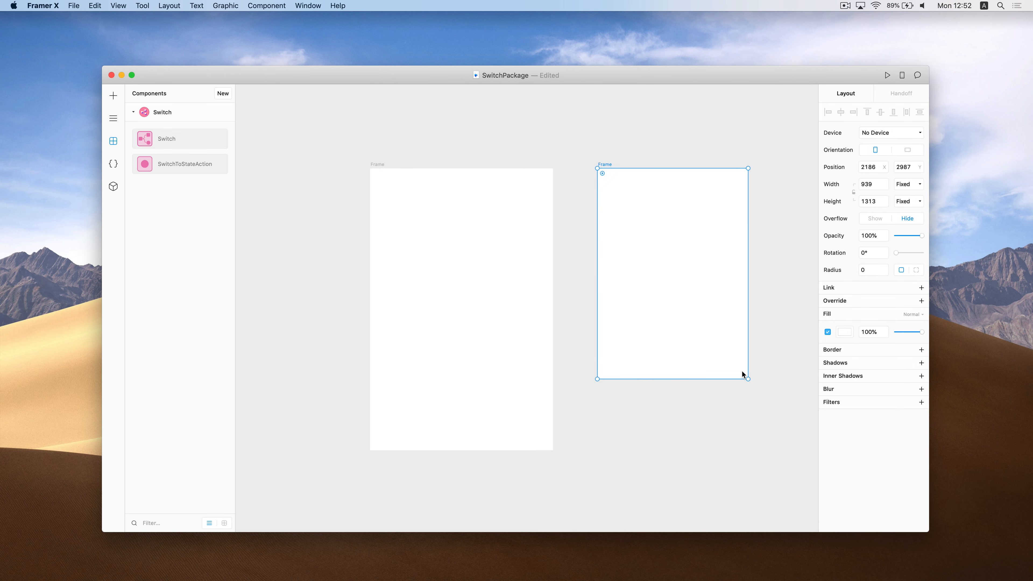
pyautogui.press('super+d')
pyautogui.press('super+d')
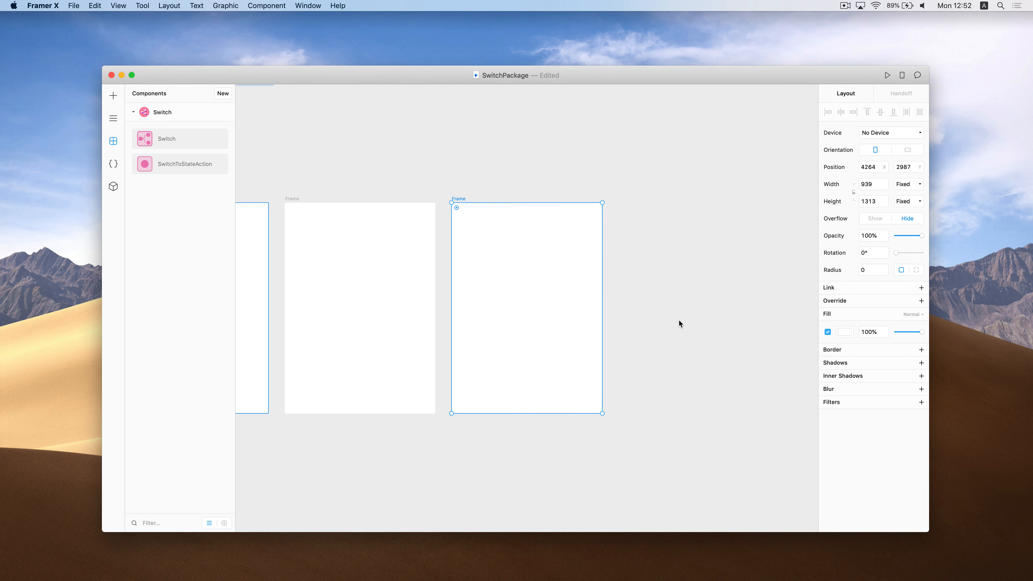
pyautogui.scroll(-5, 667, 322)
pyautogui.scroll(-2, 627, 327)
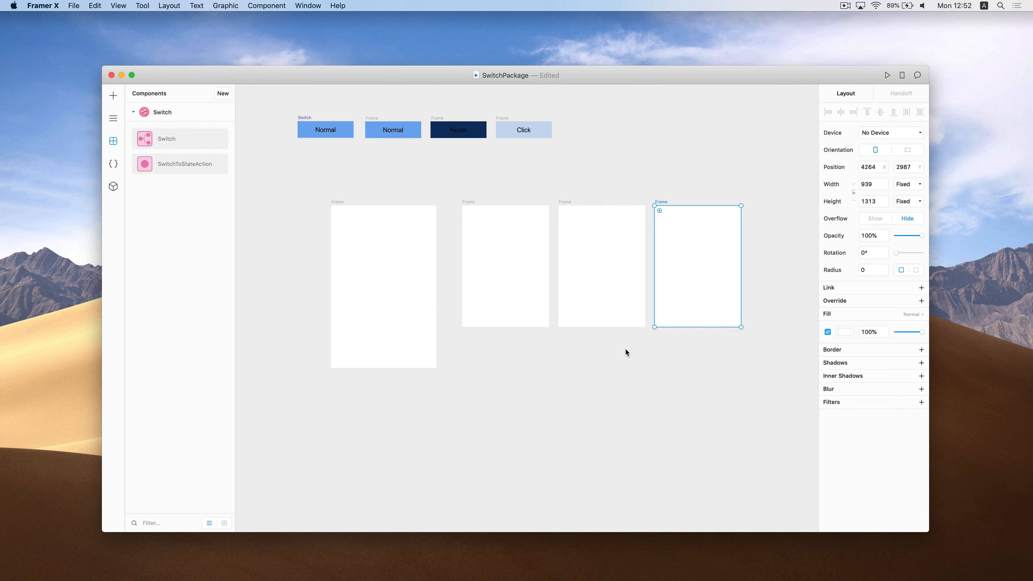
# Place a Switch at the top of the first, larger frame
pyautogui.click(338, 203)
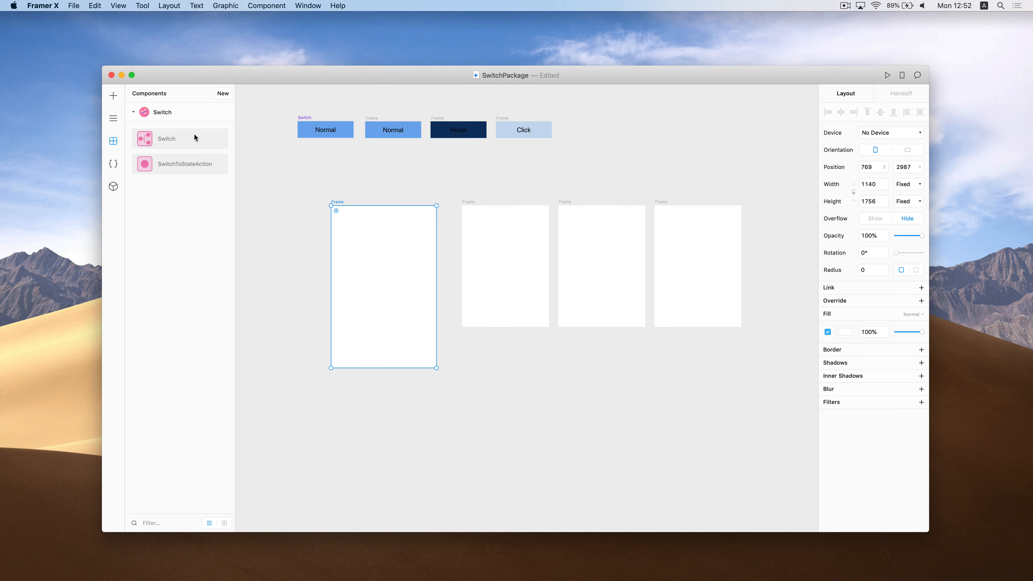
pyautogui.moveTo(194, 138); pyautogui.dragTo(435, 344)
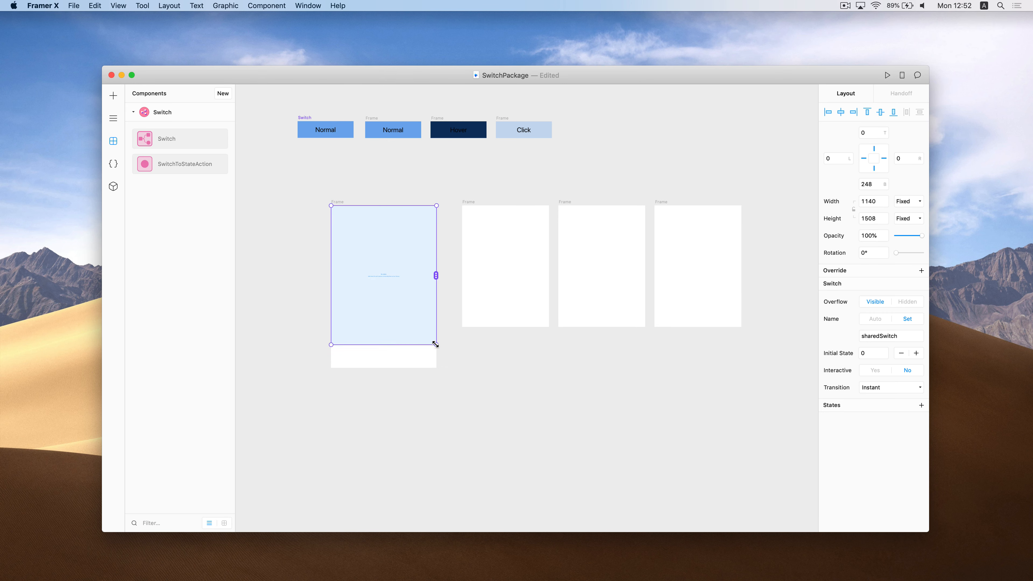
pyautogui.click(491, 260)
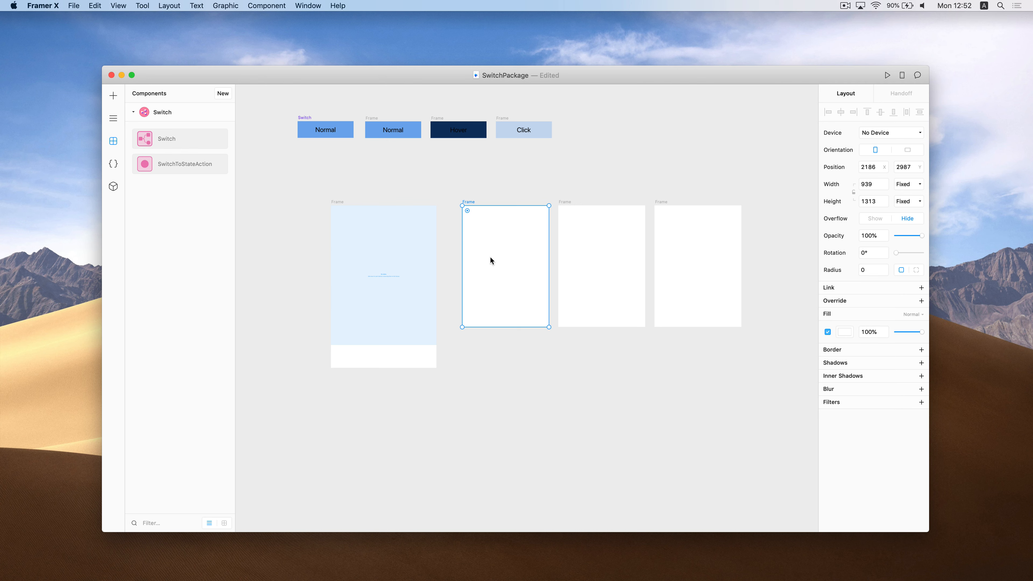
# Add a large '1' text label filling the second frame
pyautogui.press('t')
pyautogui.click(490, 257)
pyautogui.write('1')
pyautogui.click(513, 288)
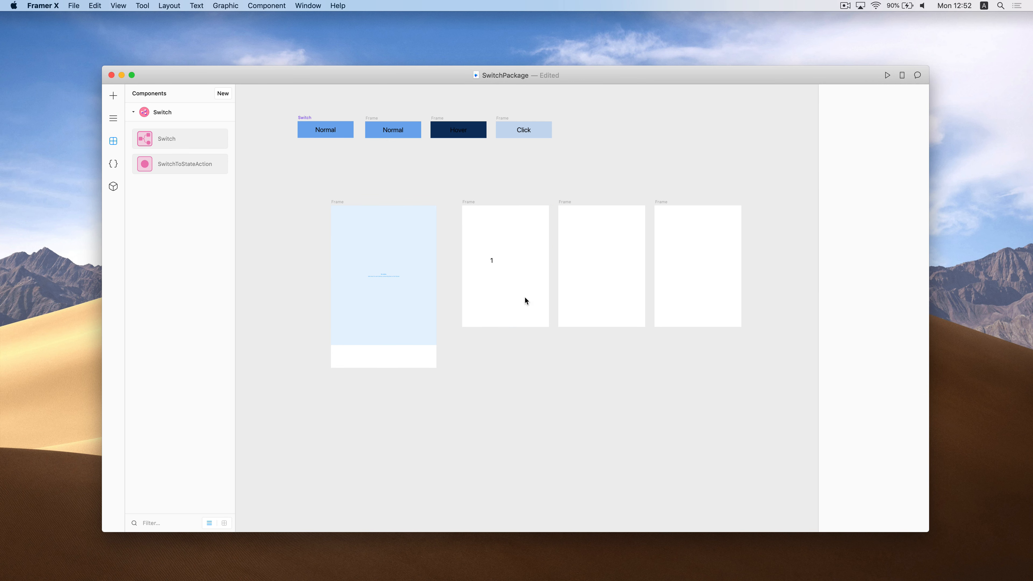
pyautogui.click(493, 261)
pyautogui.moveTo(495, 267); pyautogui.dragTo(534, 297)
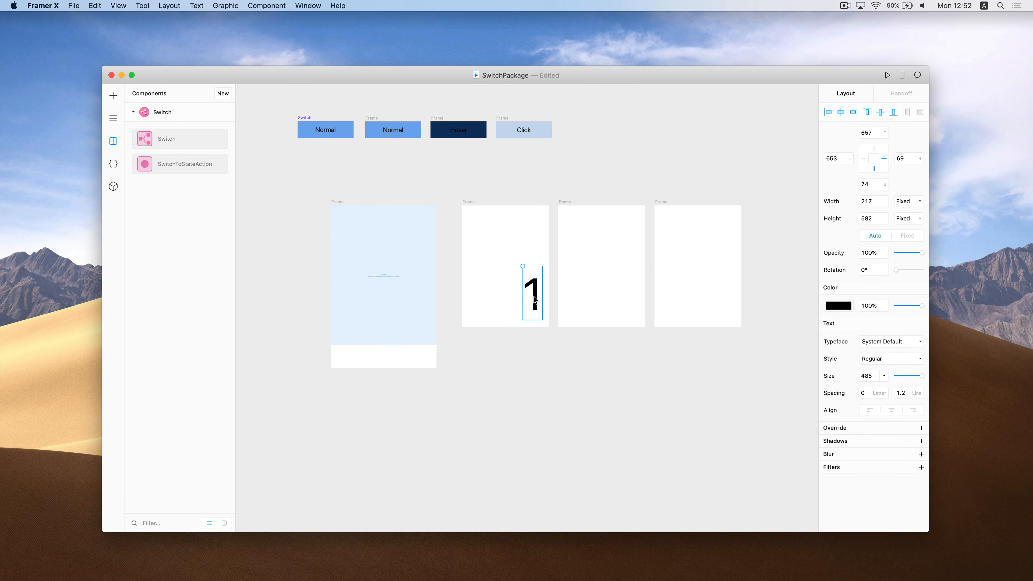
# Copy the number into the next two frames, change them to '2' and '3', and align them
pyautogui.click(564, 211)
pyautogui.press('super+v')
pyautogui.click(668, 209)
pyautogui.press('super+v')
pyautogui.doubleClick(628, 288)
pyautogui.write('2')
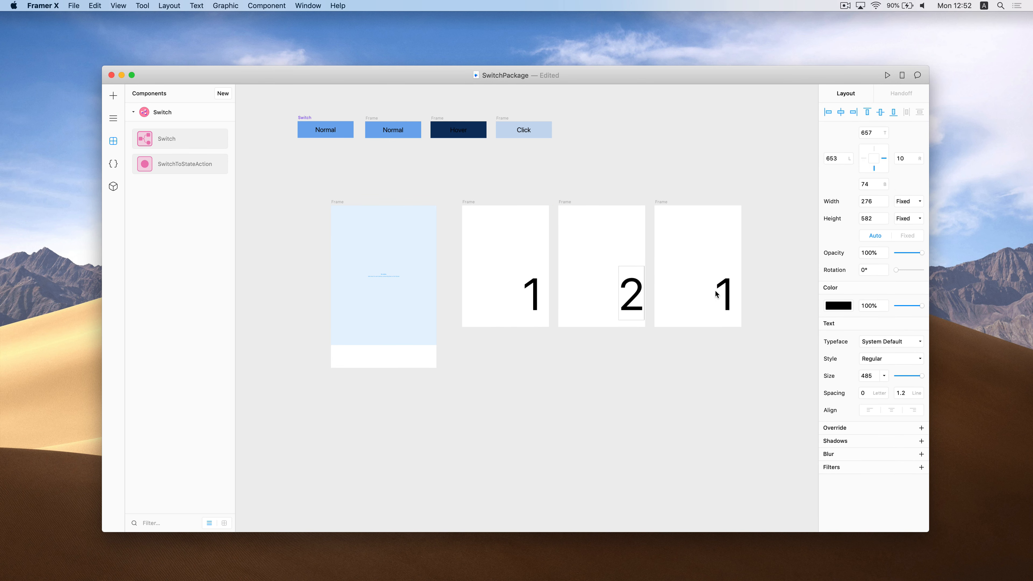
pyautogui.click(727, 294)
pyautogui.doubleClick(731, 296)
pyautogui.write('3')
pyautogui.click(635, 288)
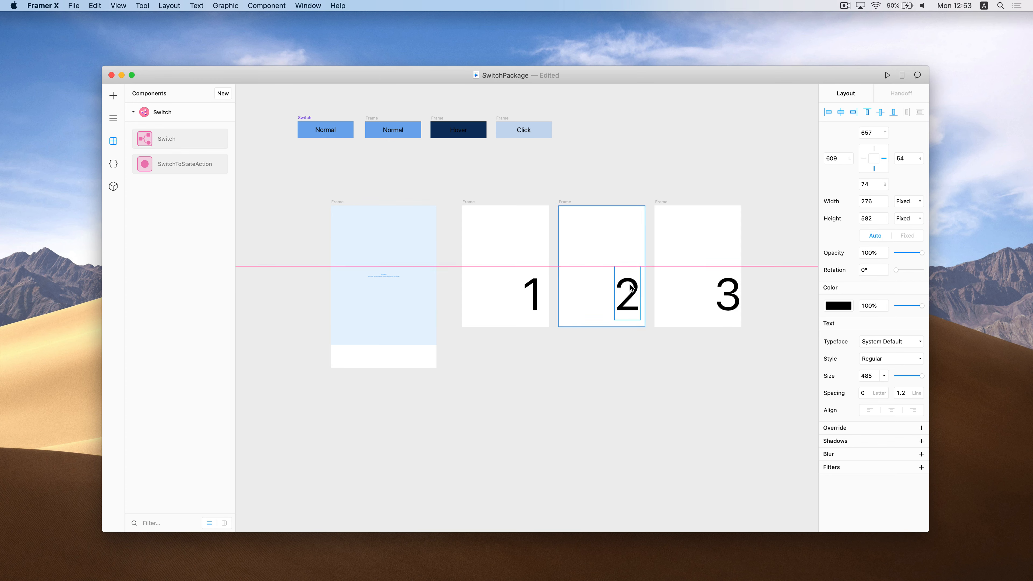
pyautogui.moveTo(721, 300); pyautogui.dragTo(713, 299)
pyautogui.click(709, 358)
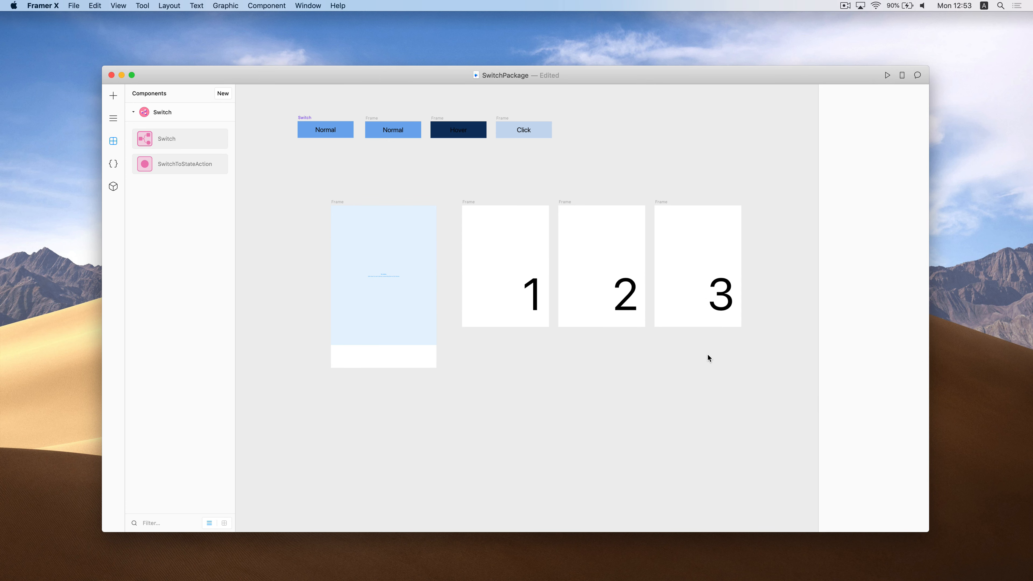
# Link the frames numbered 1, 2 and 3 to the Switch as its states
pyautogui.click(404, 272)
pyautogui.moveTo(436, 275); pyautogui.dragTo(500, 280)
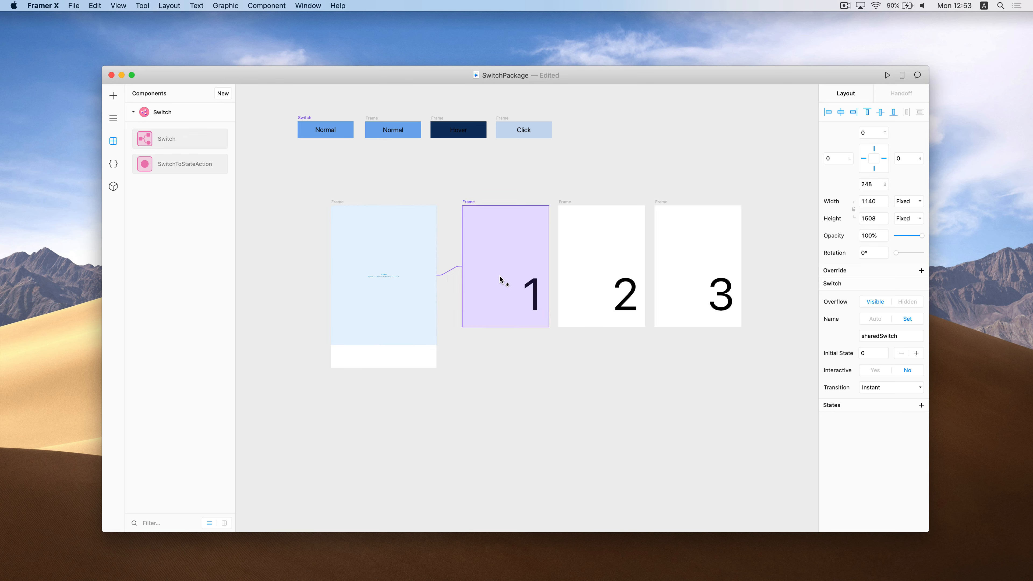
pyautogui.moveTo(438, 275); pyautogui.dragTo(706, 293)
pyautogui.scroll(5, 518, 363)
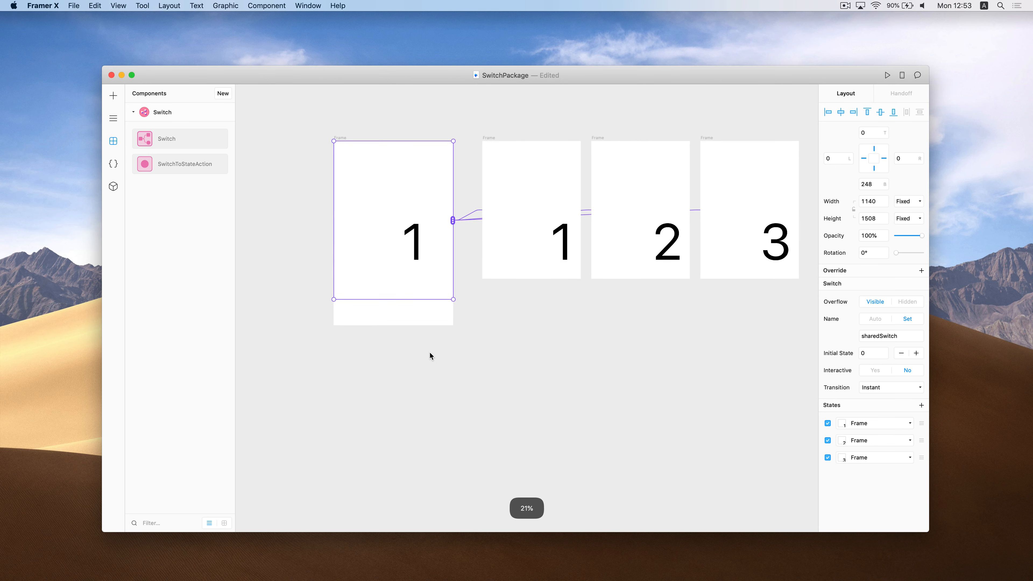
pyautogui.press('Escape')
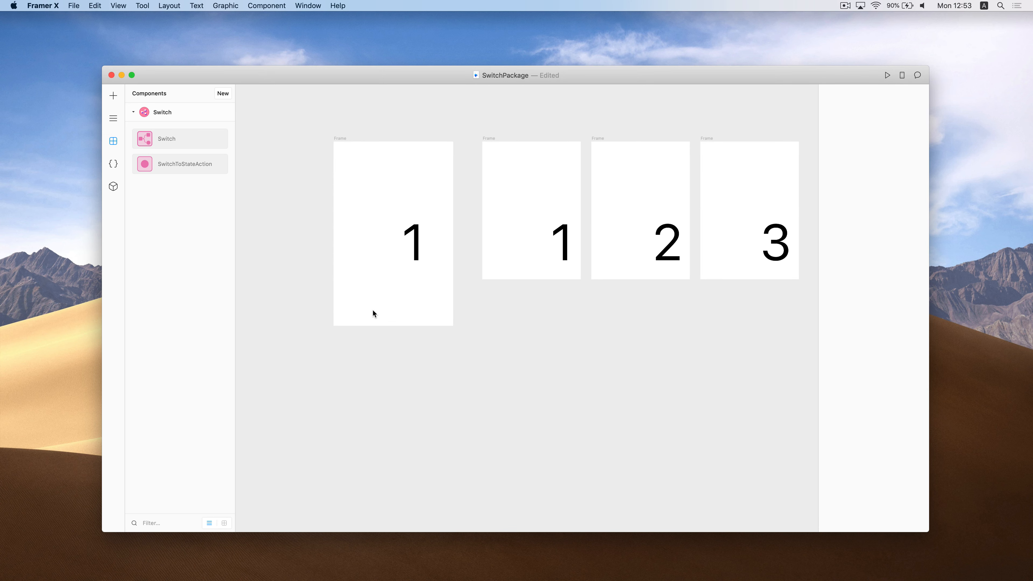
# Draw a small blue box beneath the Switch and duplicate it into a row of three
pyautogui.press('f')
pyautogui.moveTo(345, 304); pyautogui.dragTo(390, 311)
pyautogui.press('super+d')
pyautogui.press('super+d')
pyautogui.keyDown('shift'); pyautogui.click(393, 310); pyautogui.keyUp('shift')
# Put a SwitchToStateAction tied to sharedSwitch into each blue box
pyautogui.keyDown('shift'); pyautogui.click(366, 311); pyautogui.keyUp('shift')
pyautogui.click(413, 338)
pyautogui.hscroll(2, 413, 338)
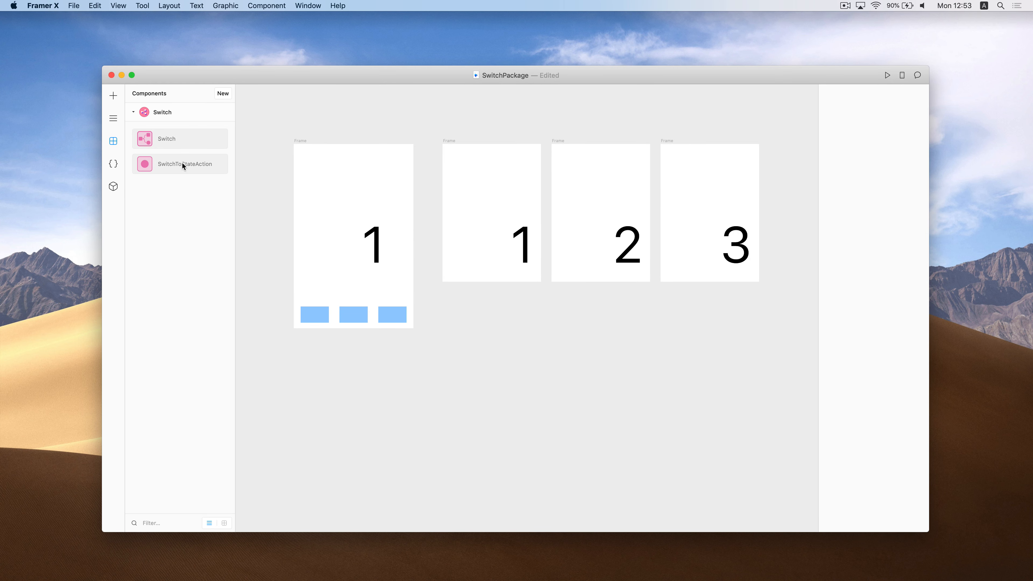
pyautogui.moveTo(169, 163); pyautogui.dragTo(316, 317)
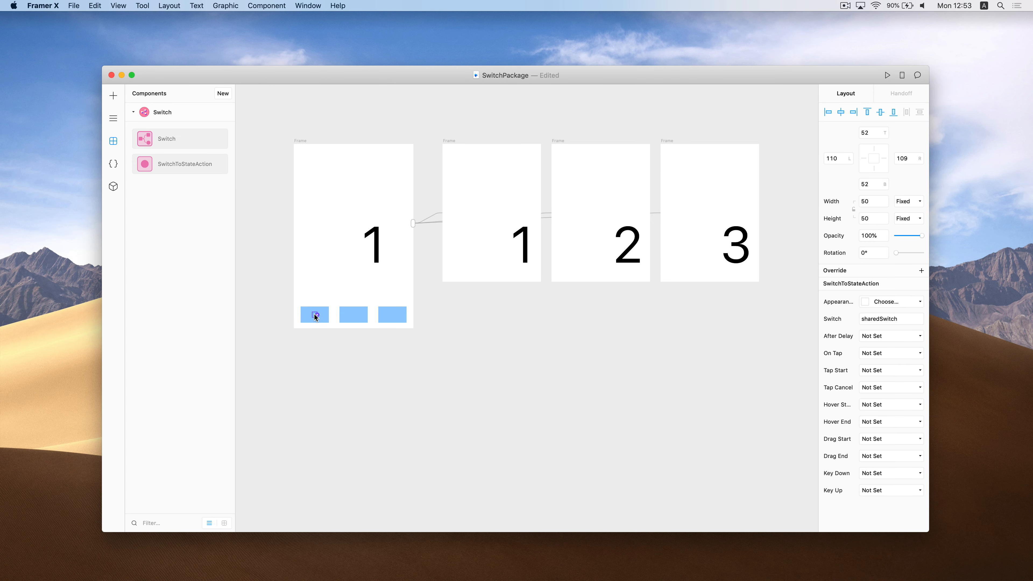
pyautogui.moveTo(168, 164); pyautogui.dragTo(392, 319)
pyautogui.click(392, 343)
# Preview the frame holding the Switch, then close the preview
pyautogui.scroll(1, 392, 342)
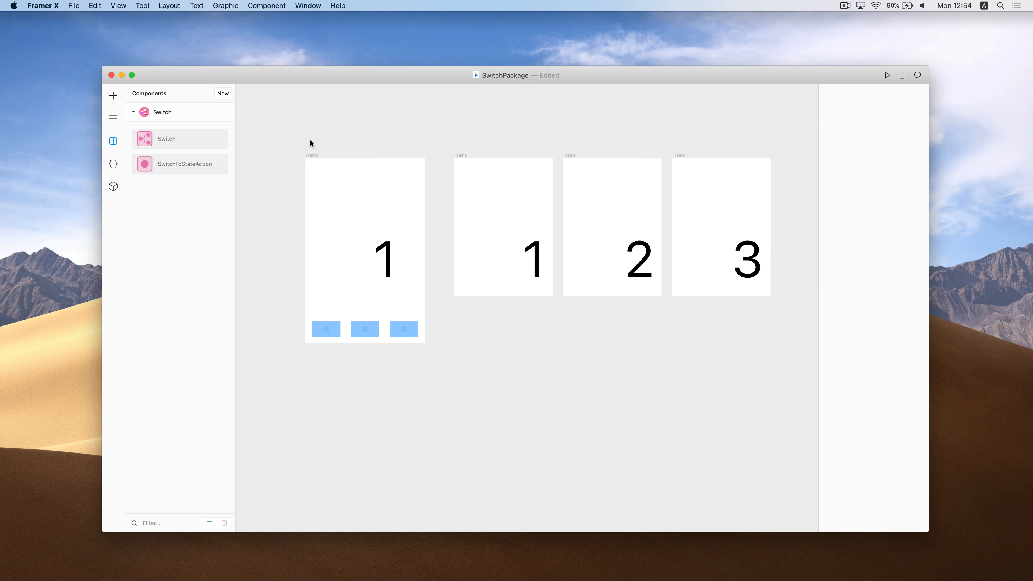
pyautogui.click(310, 152)
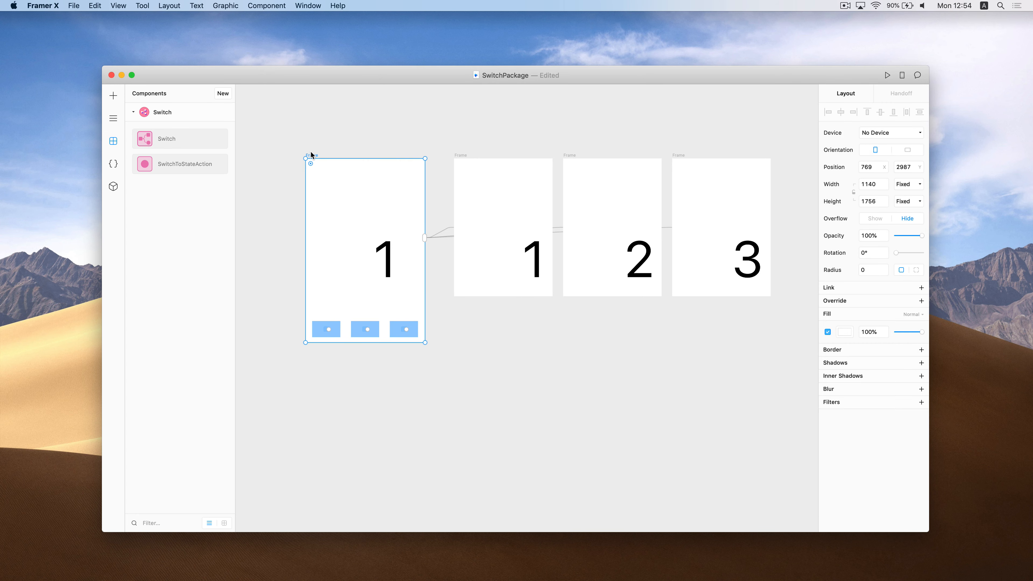
pyautogui.press('super+p')
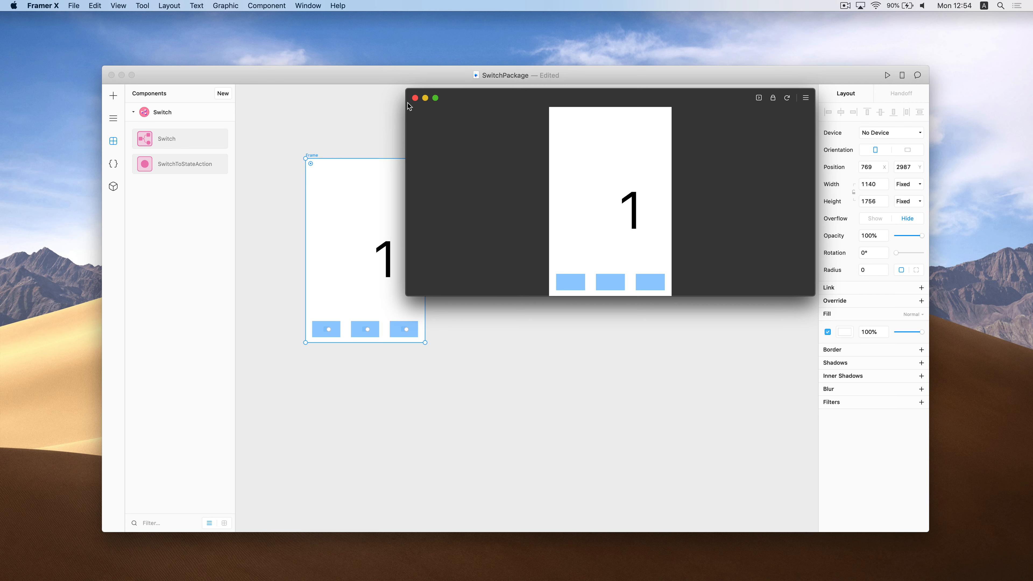
pyautogui.click(415, 98)
pyautogui.click(370, 372)
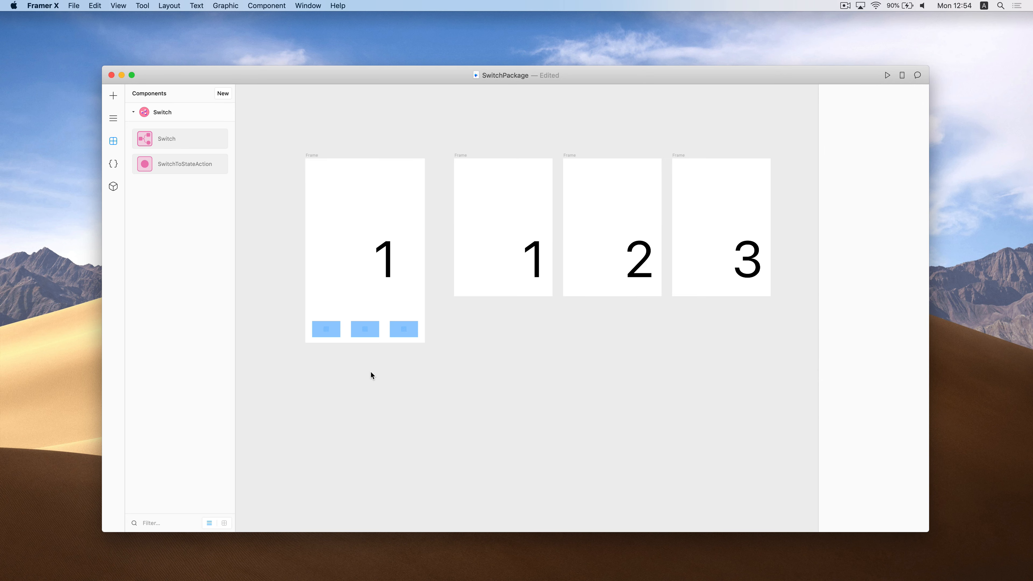
# Set the first blue box's SwitchToStateAction to jump to Specific State Index 0 on tap
pyautogui.click(325, 329)
pyautogui.scroll(3, 325, 328)
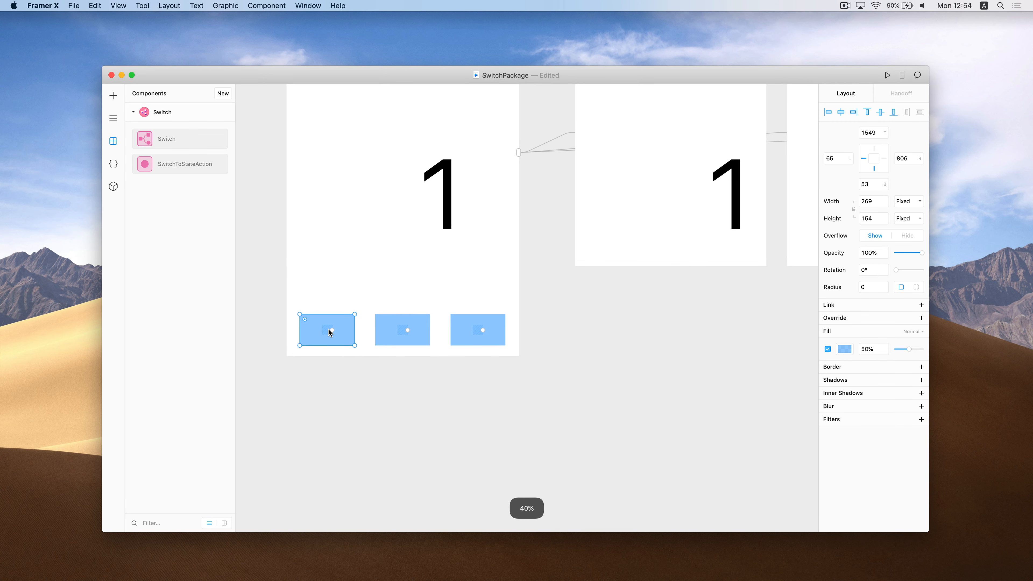
pyautogui.doubleClick(329, 331)
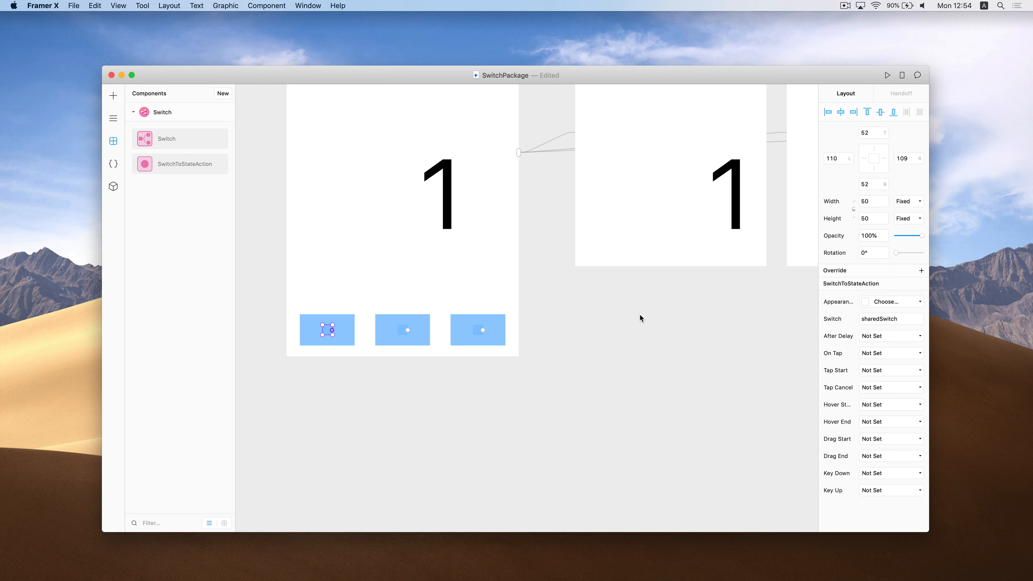
pyautogui.click(900, 353)
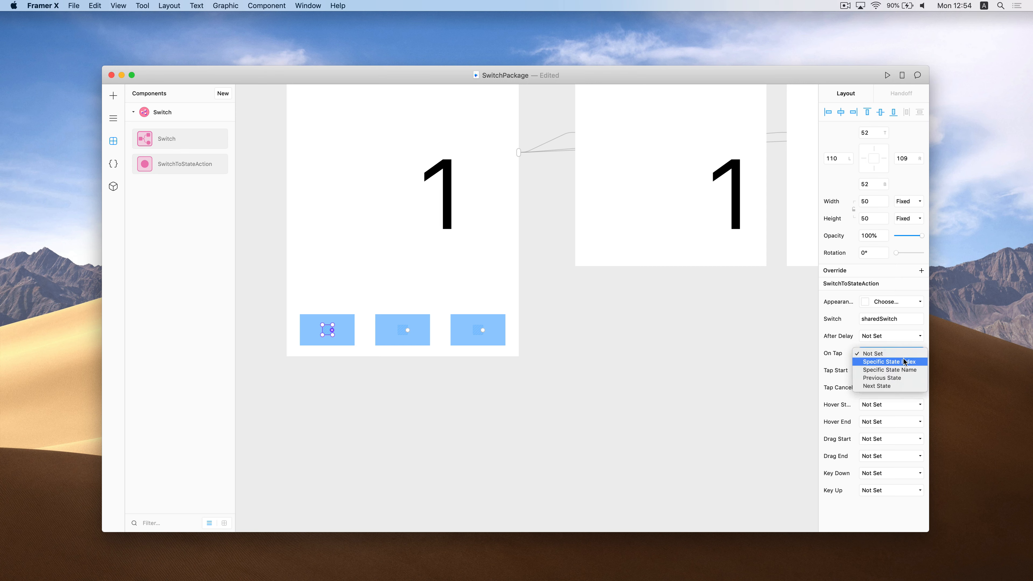
pyautogui.click(903, 362)
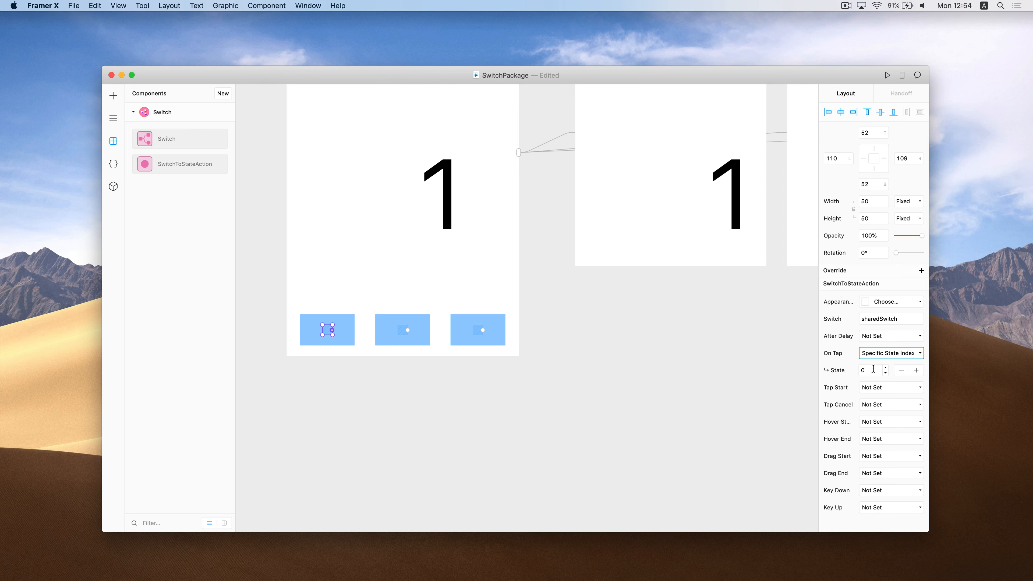
# Set the middle box's action to jump to Specific State Index 1 on tap
pyautogui.click(403, 331)
pyautogui.click(899, 353)
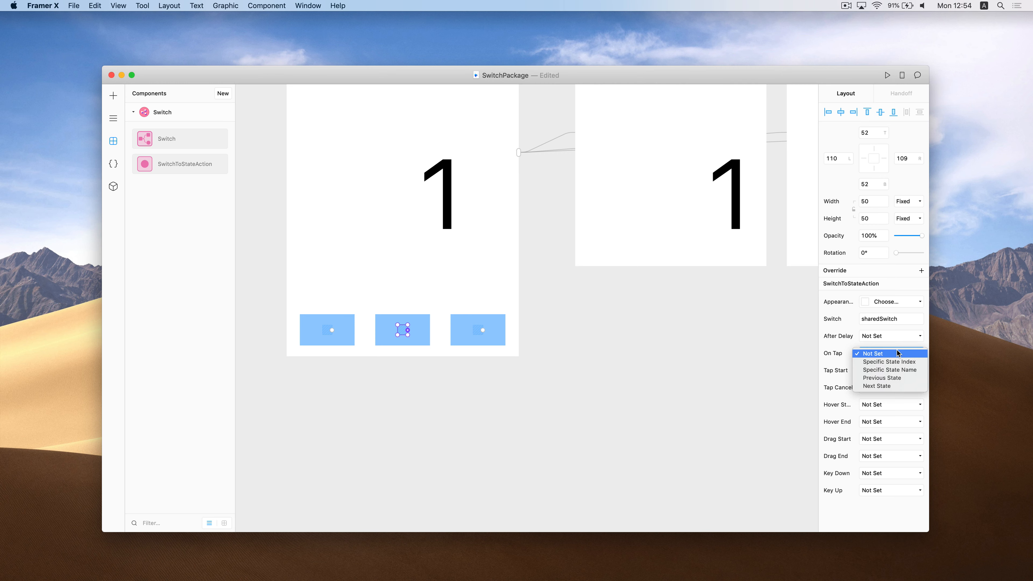
pyautogui.click(895, 362)
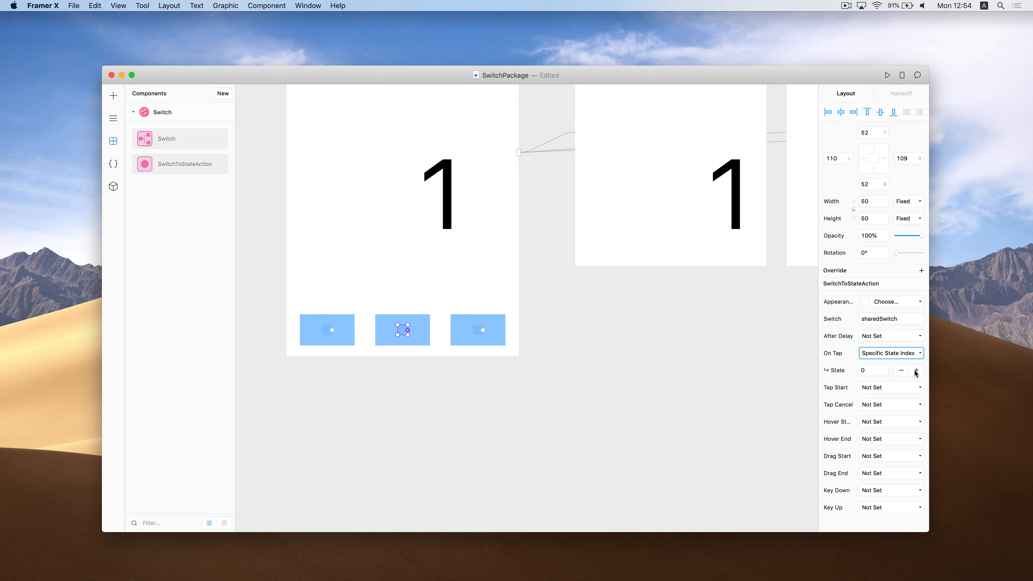
pyautogui.click(916, 371)
# Set the third box's action to jump to a specific state index, targeting state 2
pyautogui.press('super+minus')
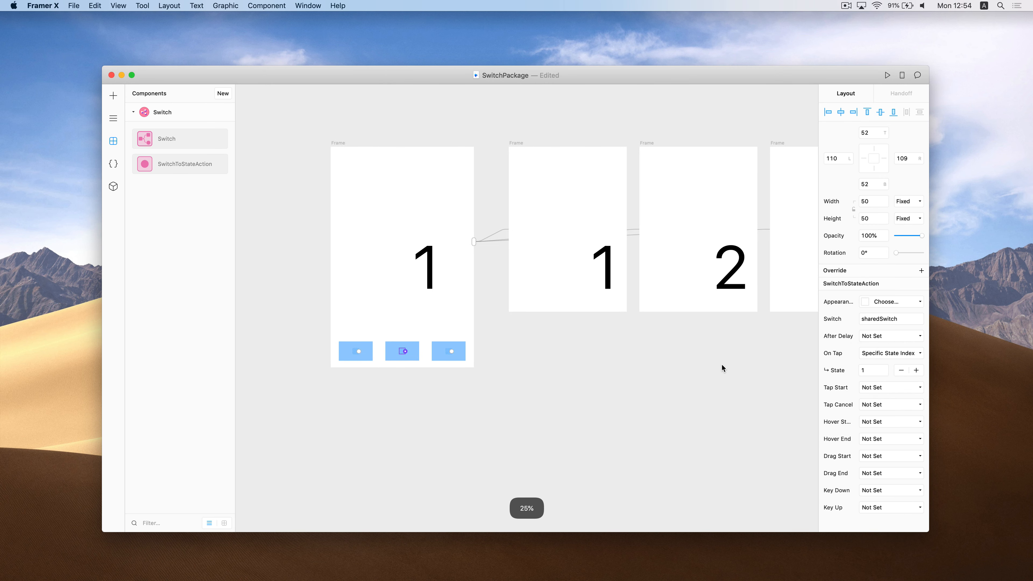
pyautogui.hscroll(3, 722, 365)
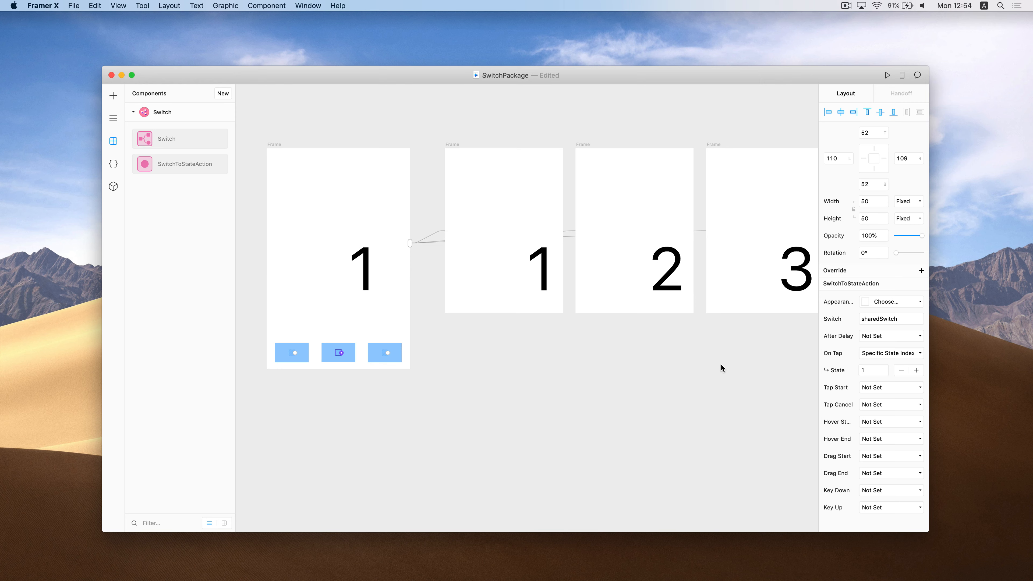
pyautogui.click(386, 354)
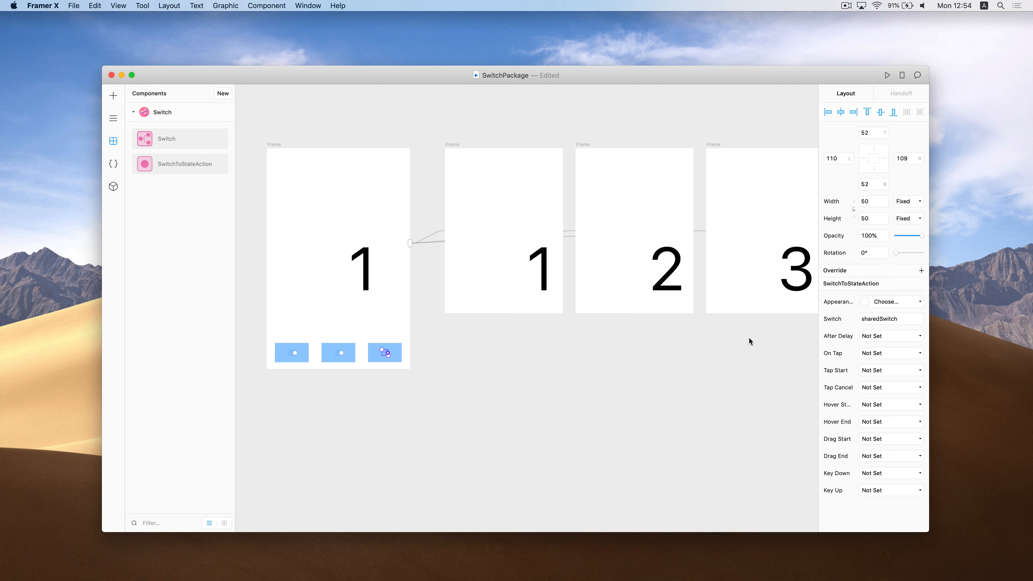
pyautogui.click(895, 357)
pyautogui.click(902, 363)
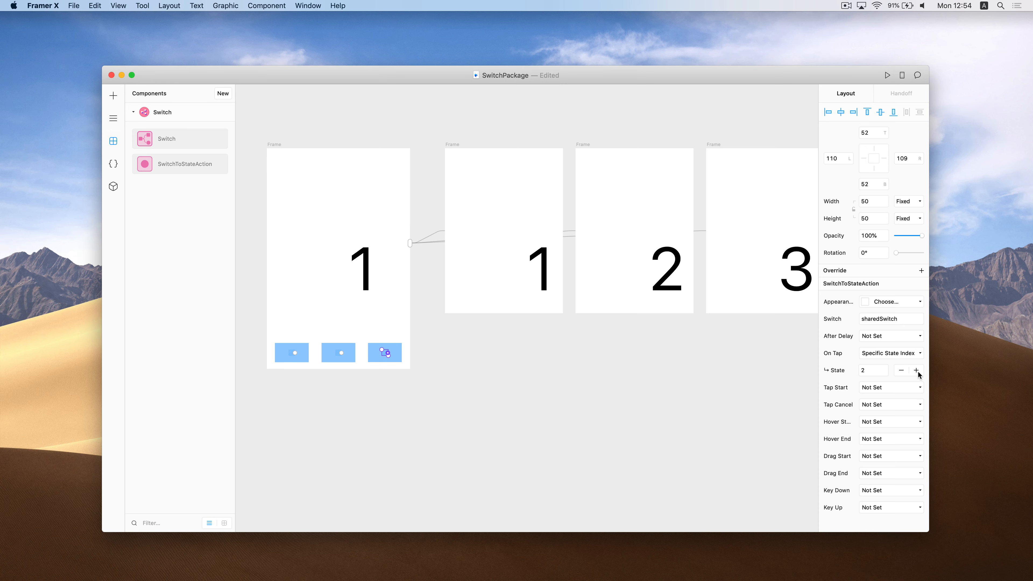
pyautogui.click(275, 145)
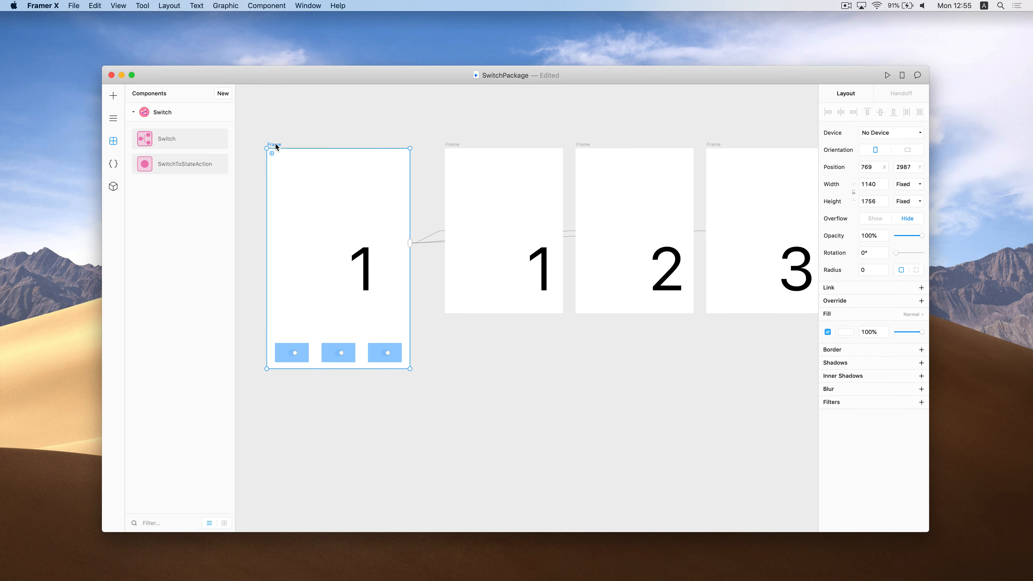
pyautogui.press('super+p')
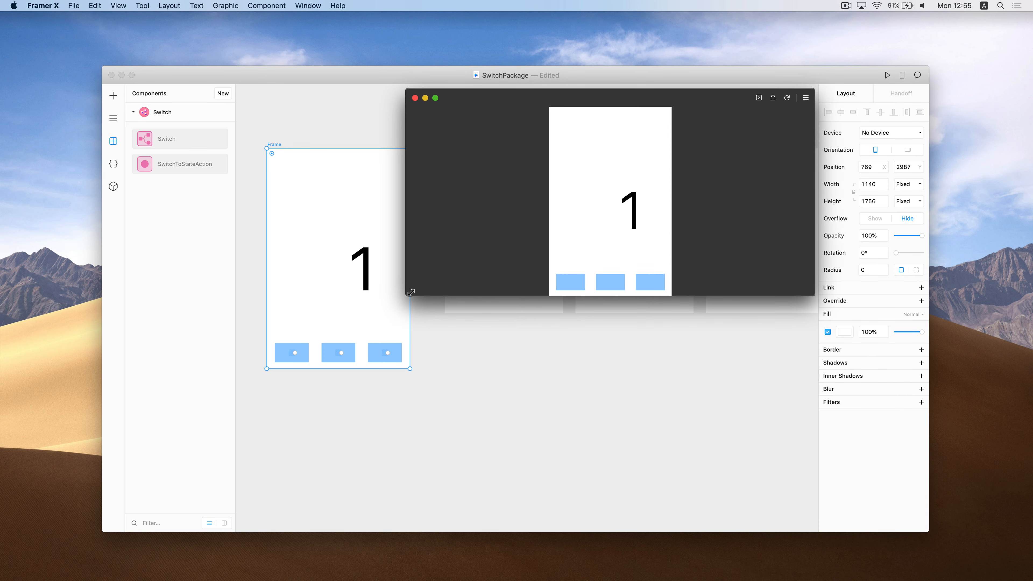
pyautogui.moveTo(411, 292); pyautogui.dragTo(278, 452)
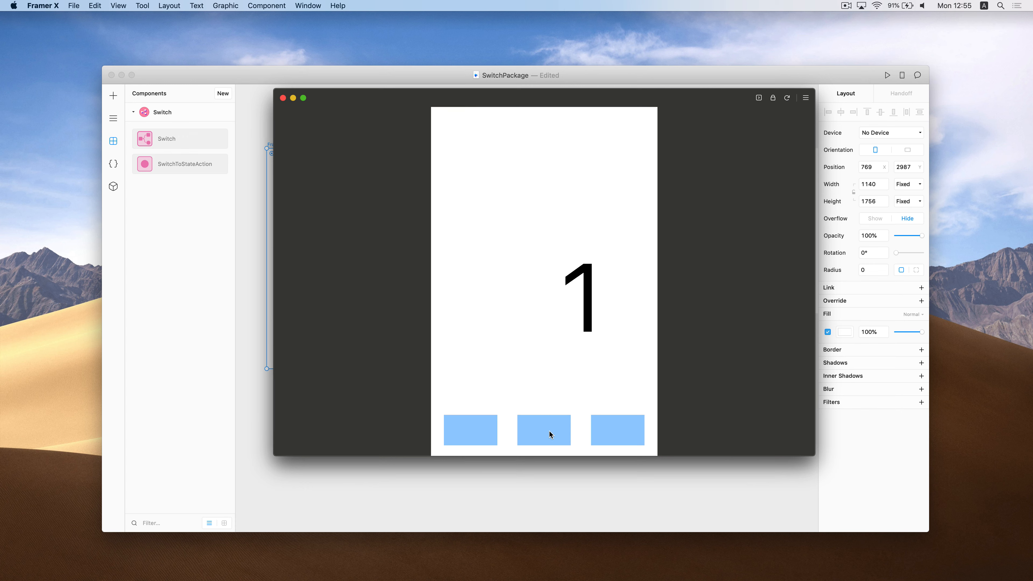
pyautogui.click(541, 431)
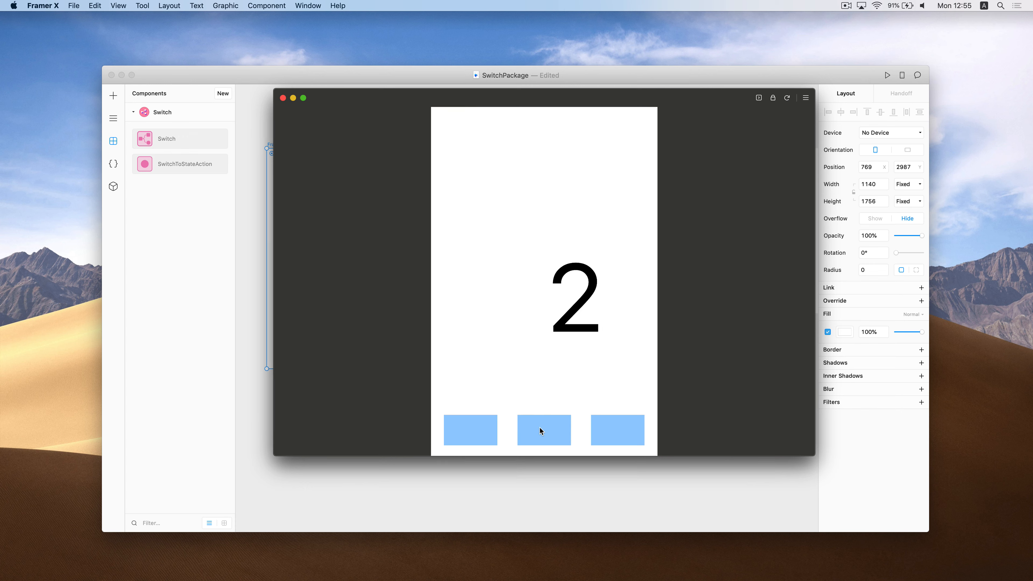
pyautogui.click(621, 431)
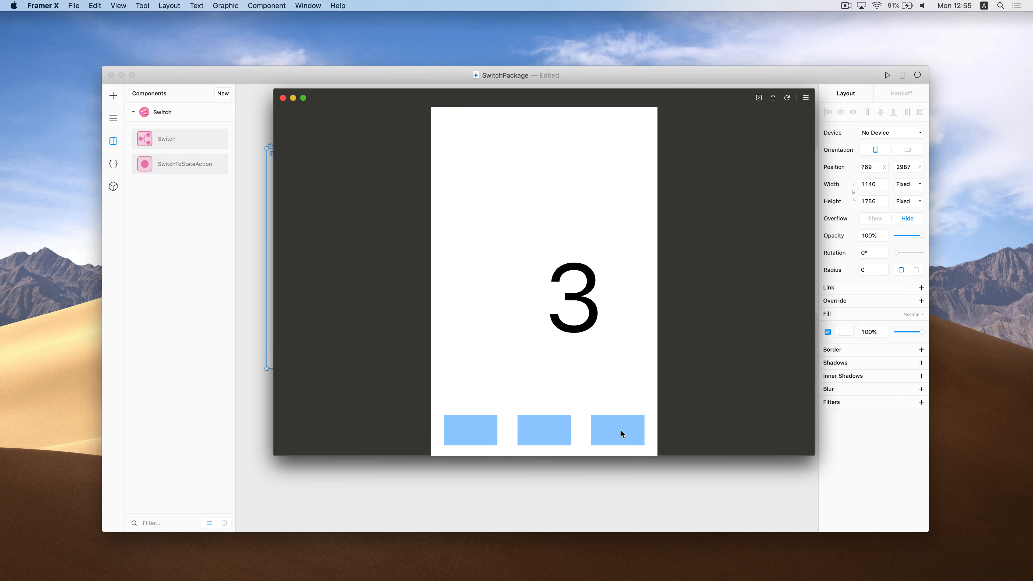
pyautogui.click(546, 431)
pyautogui.click(470, 431)
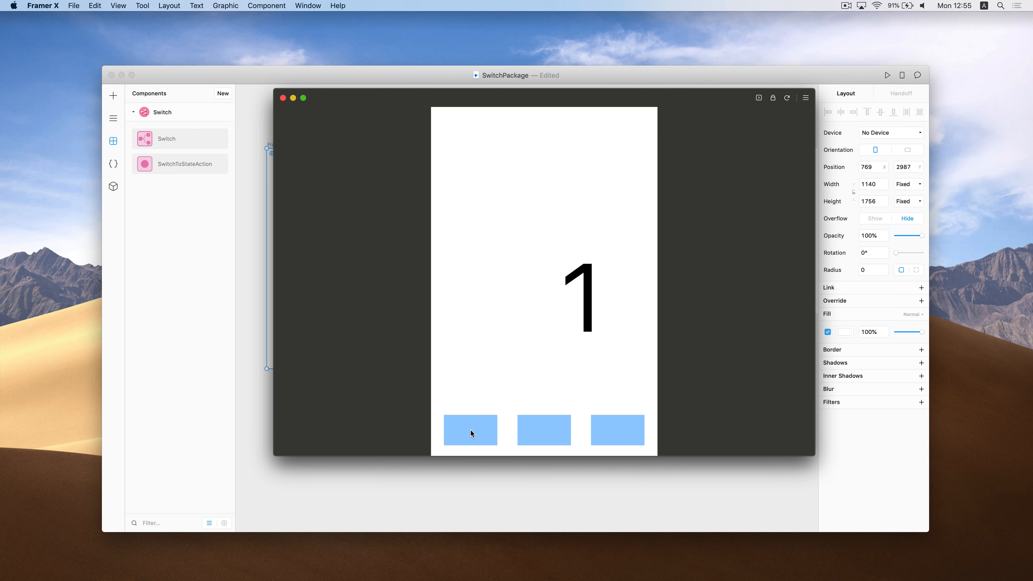
pyautogui.click(283, 97)
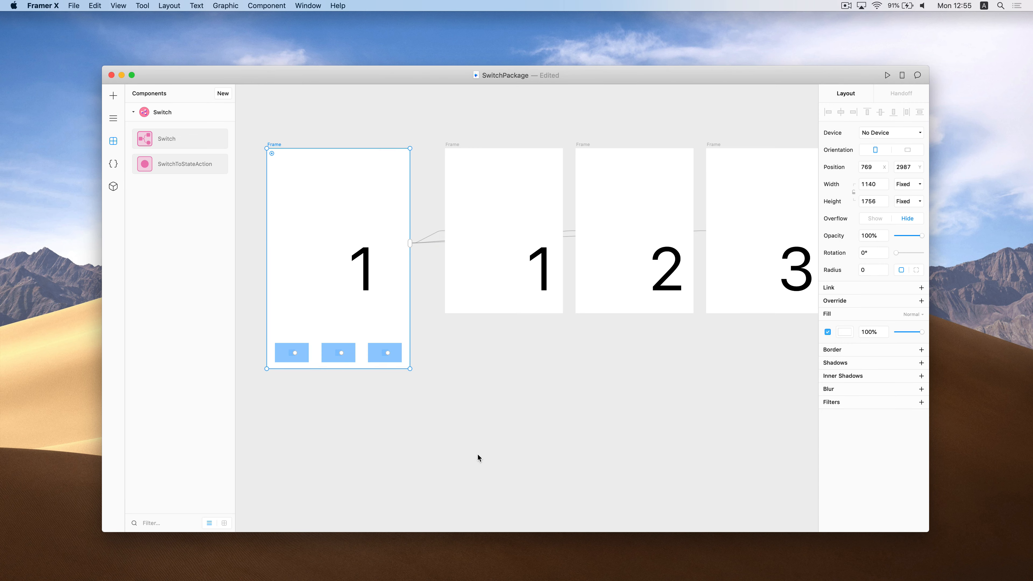
pyautogui.click(518, 424)
pyautogui.scroll(-2, 518, 424)
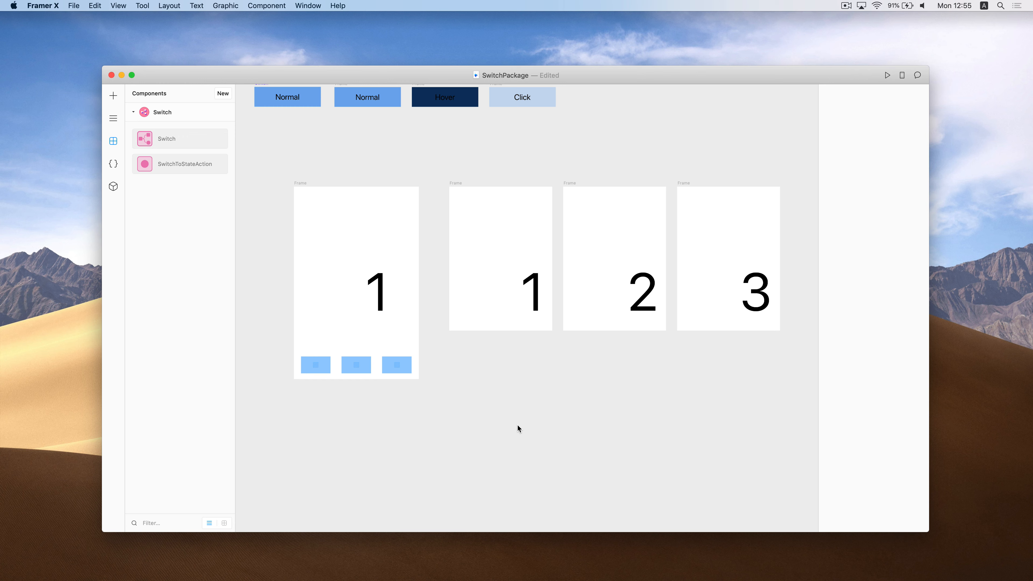